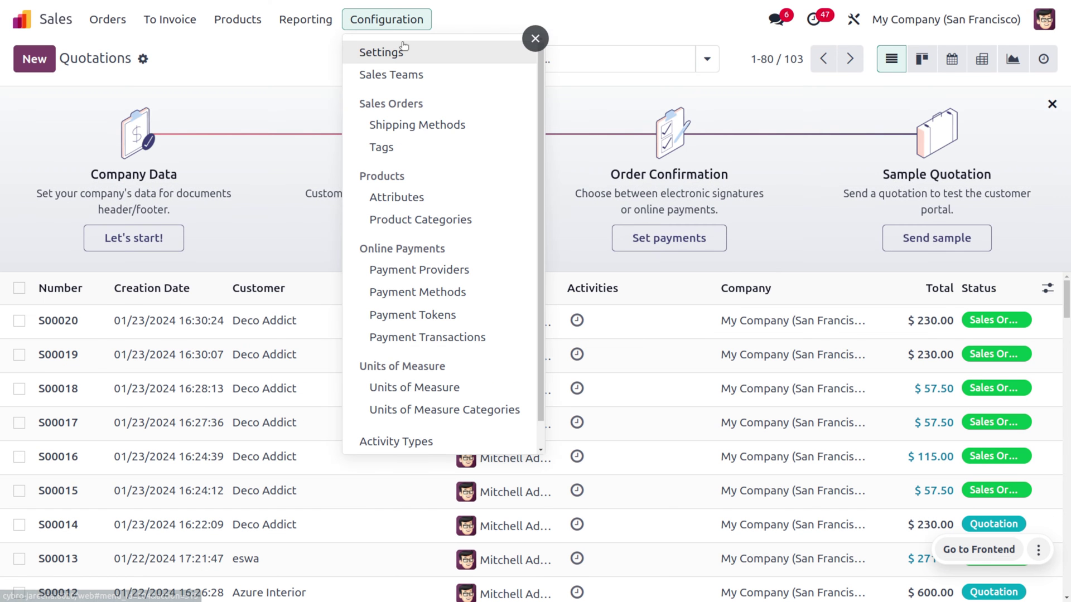
click(404, 49)
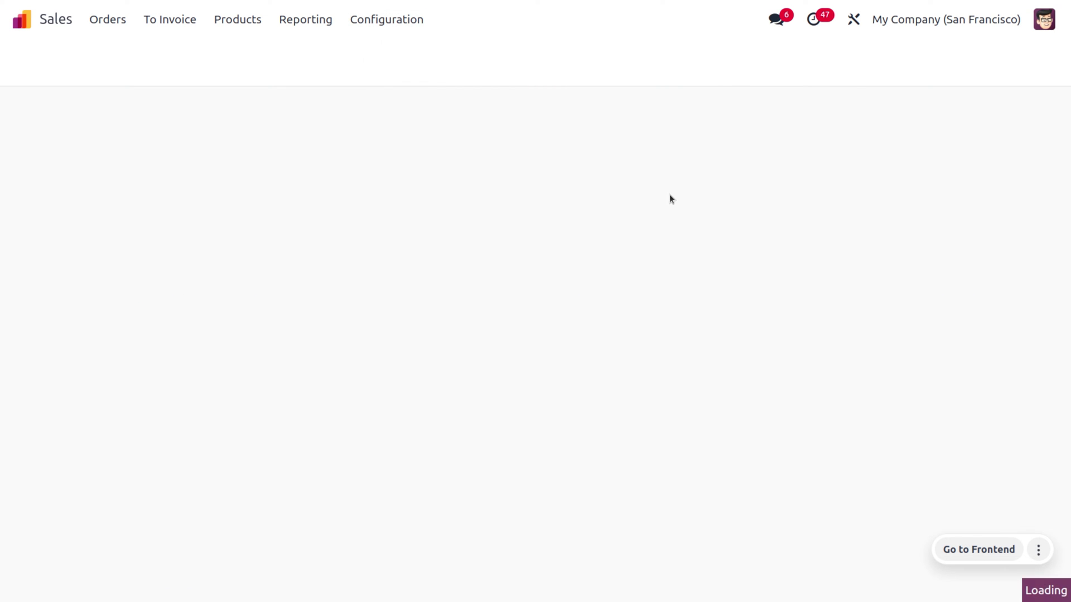
drag(1067, 171, 1067, 471)
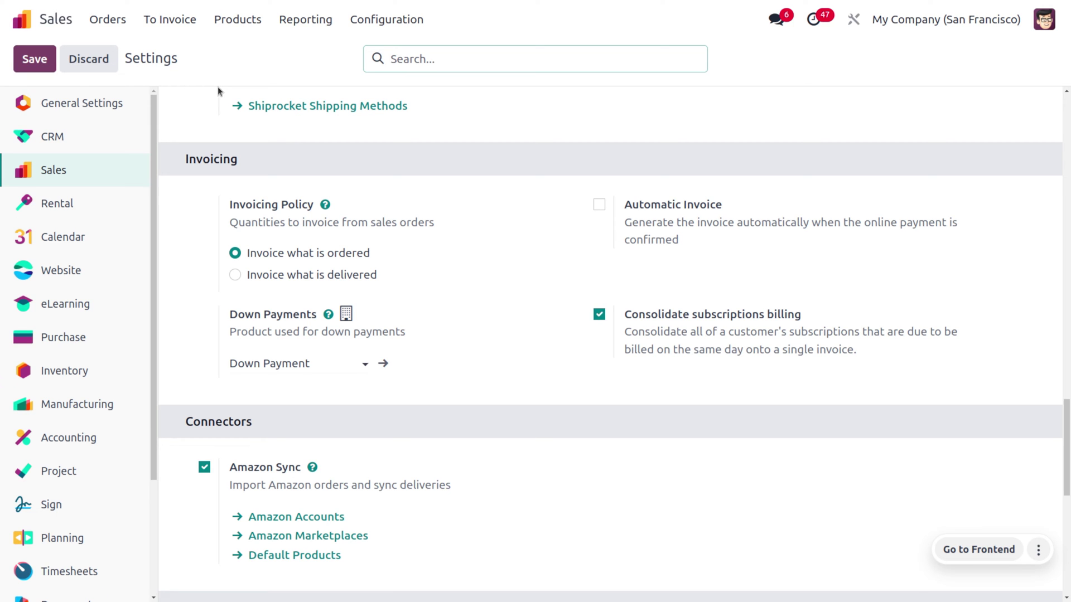
click(120, 23)
click(141, 51)
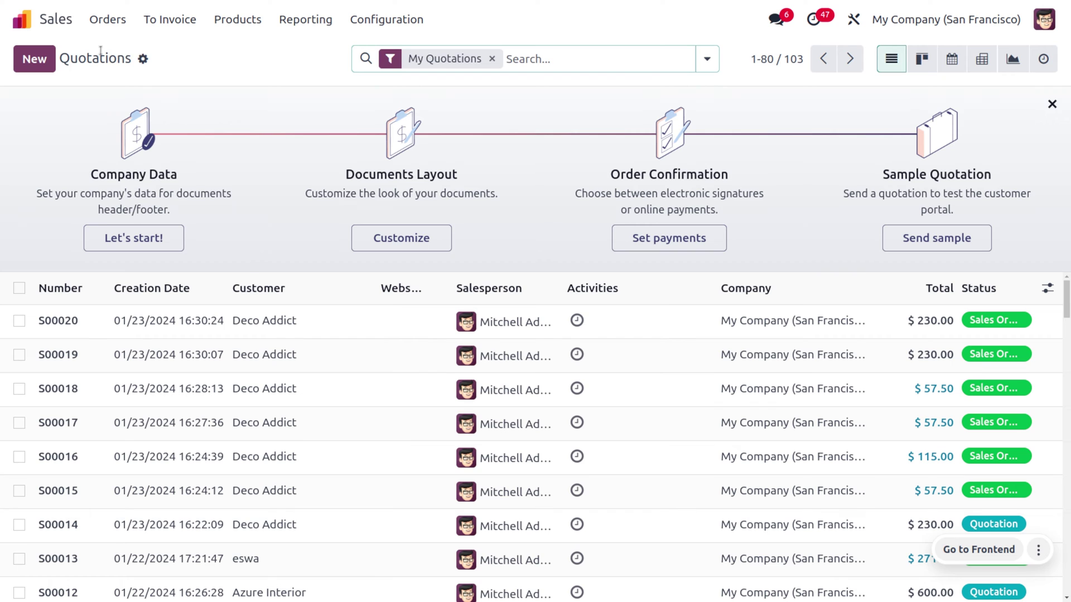
Step: Create a quotation for Jareena with Basics of Furniture Creation on a 6 Months recurring plan
click(48, 67)
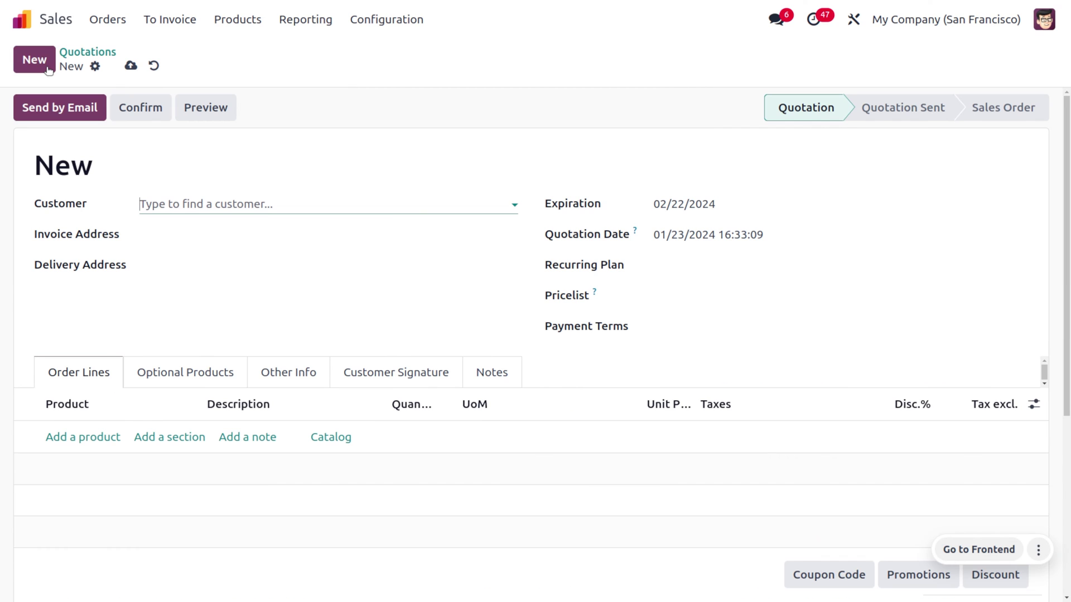
click(200, 199)
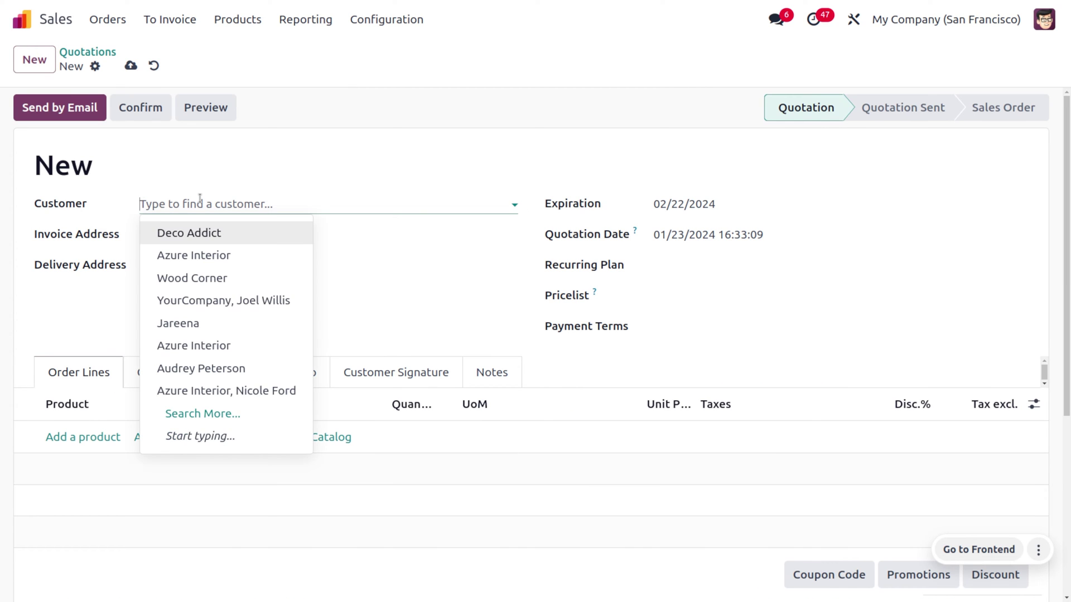
click(227, 319)
click(97, 437)
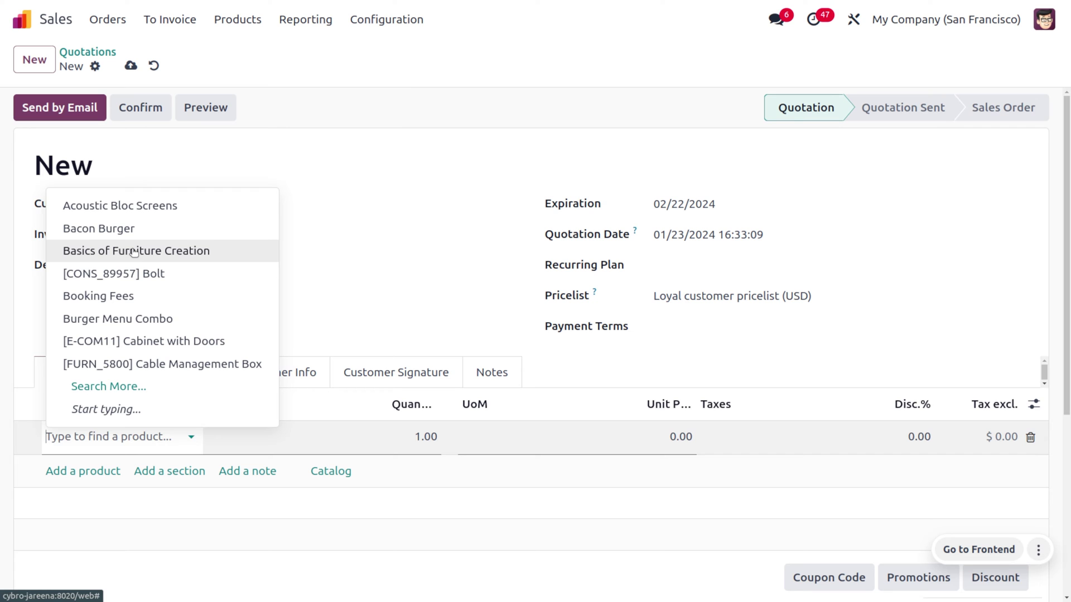
click(134, 252)
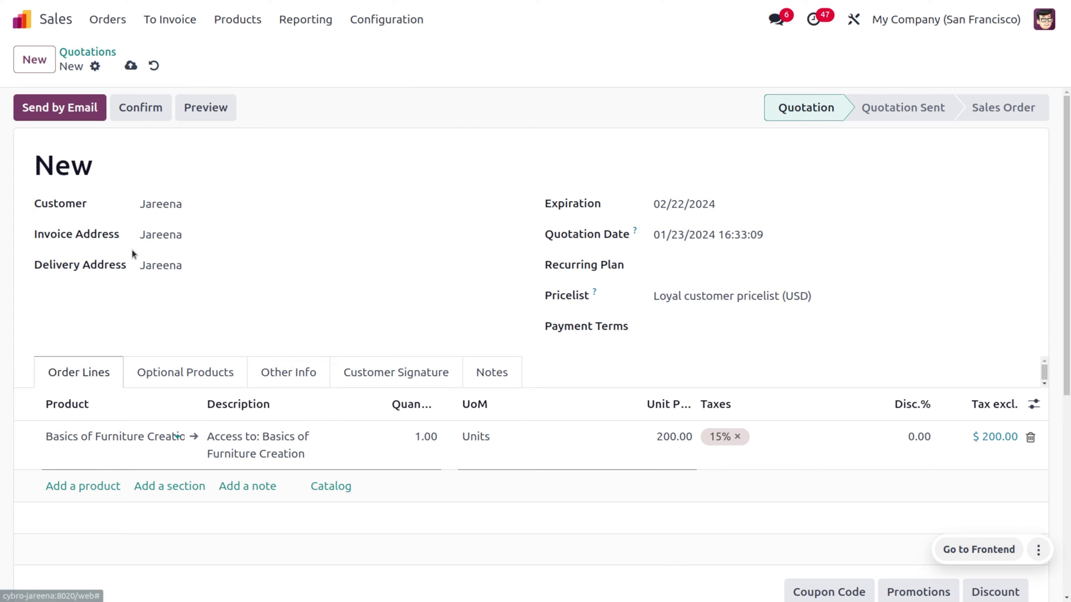
click(663, 265)
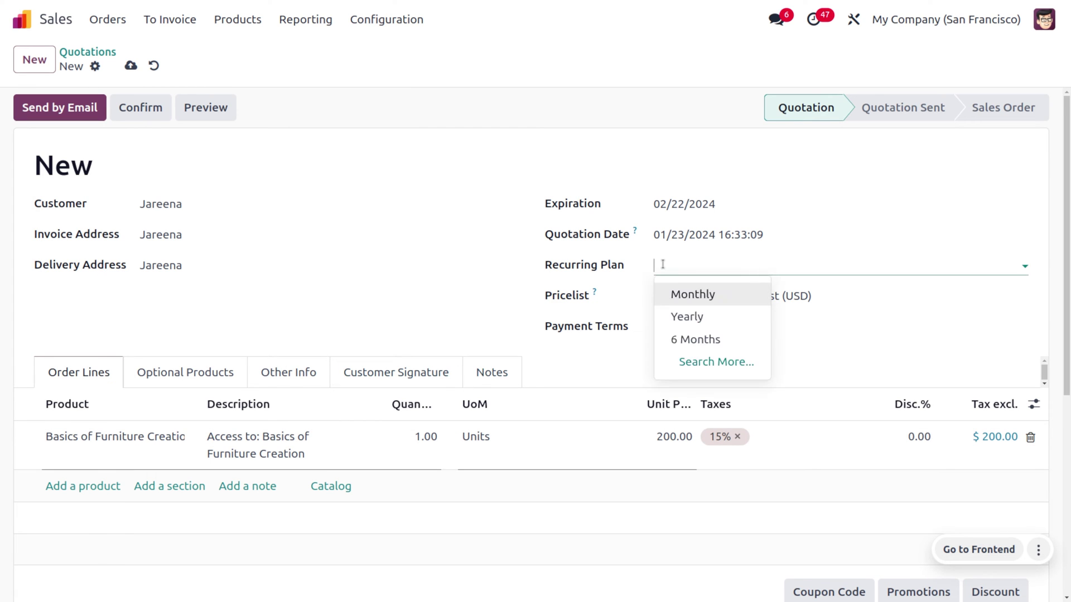
click(696, 338)
Step: Open the Basics of Furniture Creation product details from the order line, then return to S00021
click(115, 437)
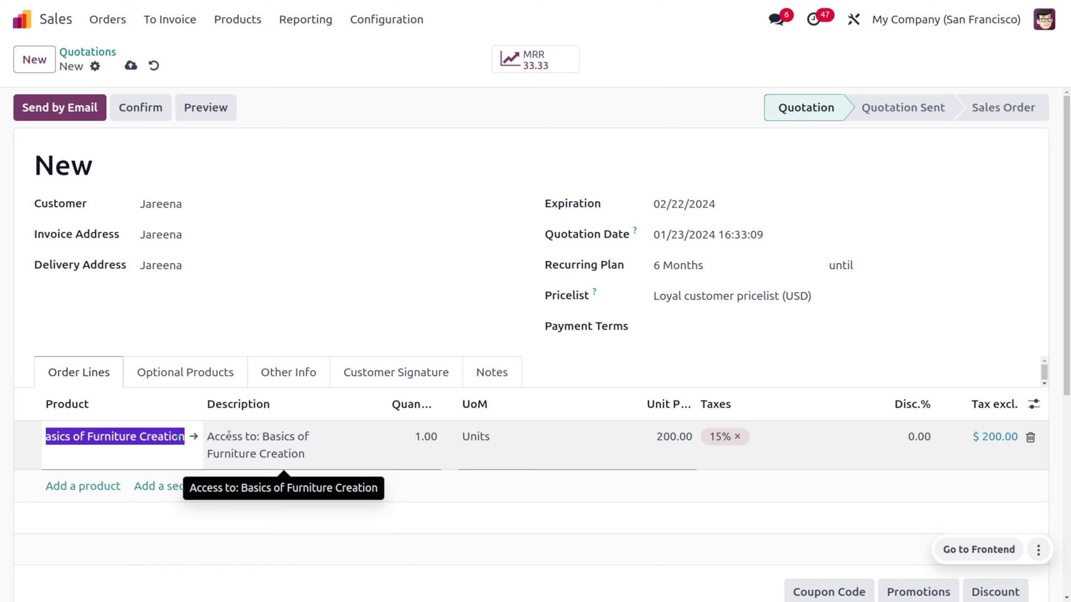
click(194, 439)
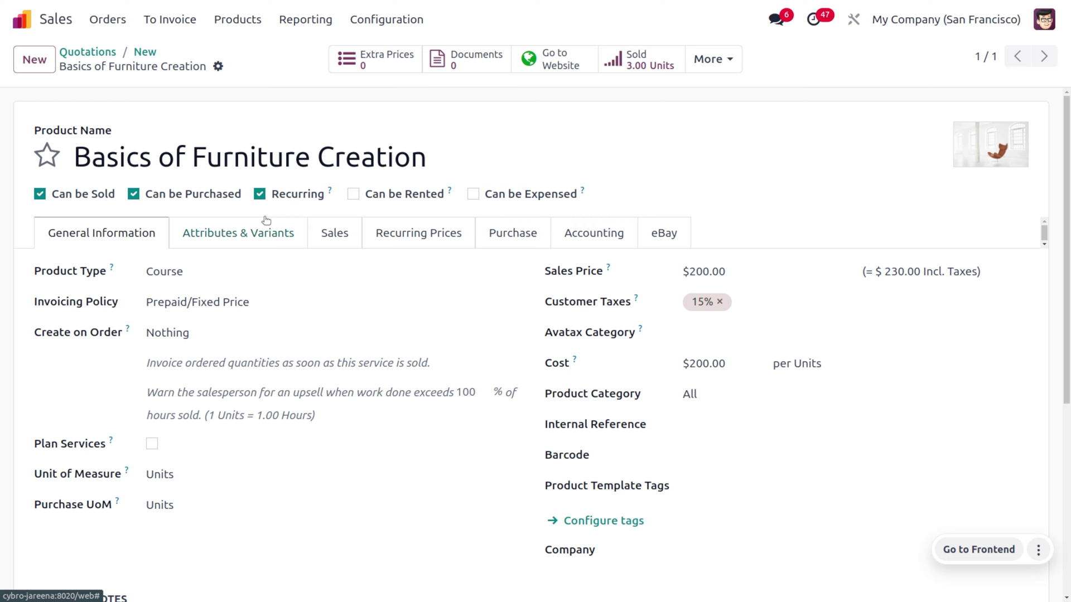
click(145, 53)
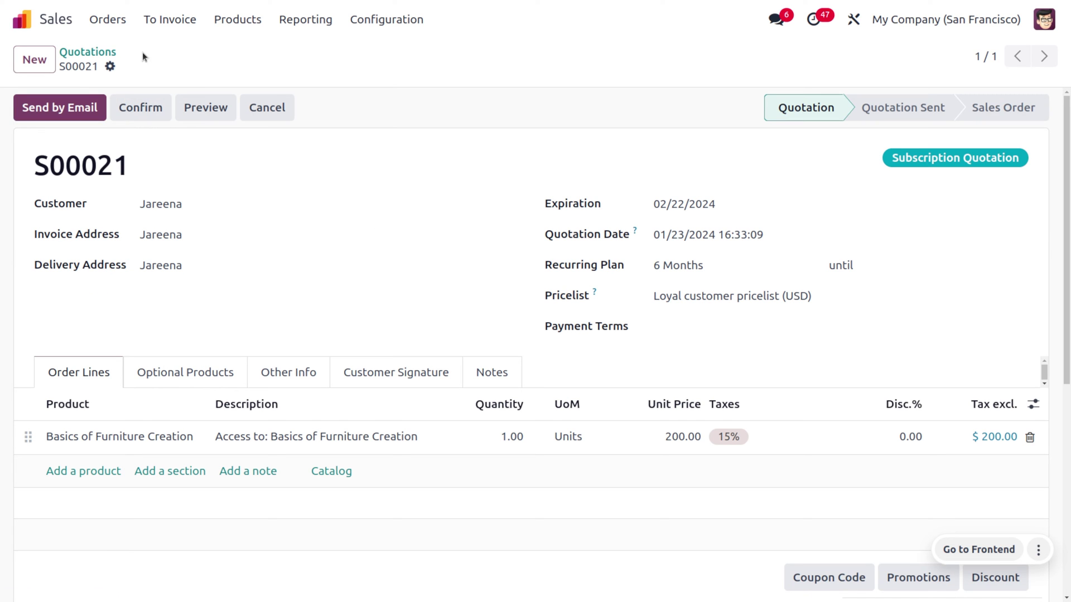
Step: Confirm quotation S00021 so it becomes an In Progress sales order with MRR 33.33
click(141, 108)
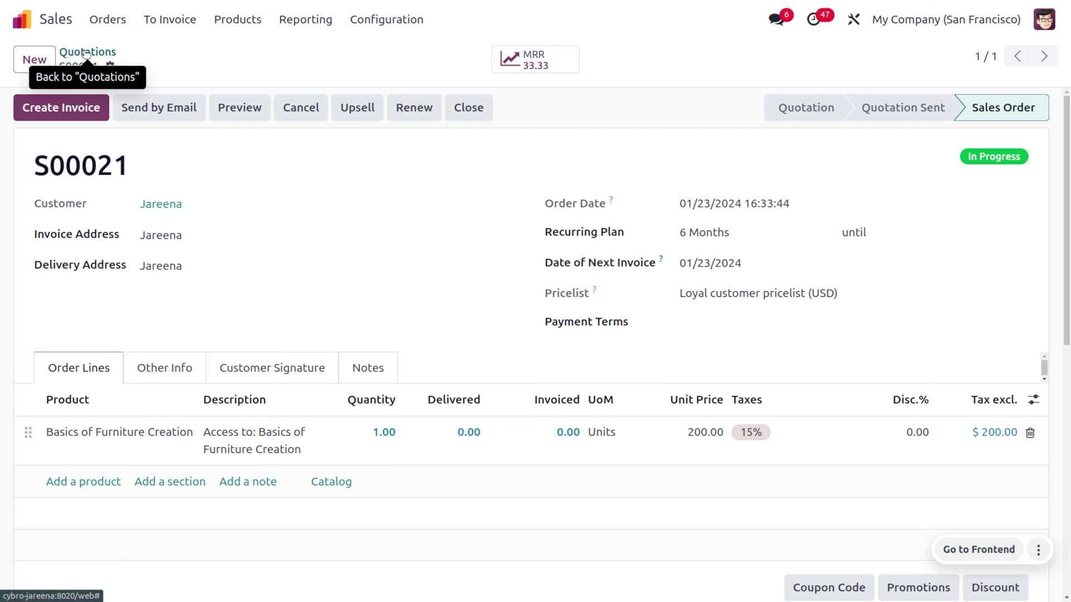
Step: Start a new quotation for Jareena with a Booking Fees order line
click(45, 63)
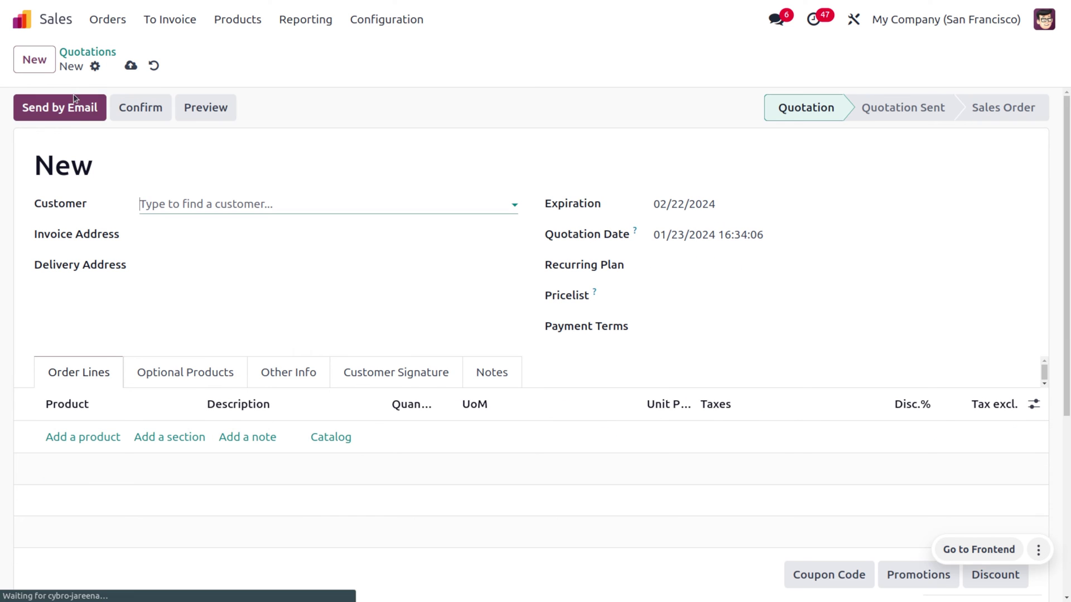
click(165, 203)
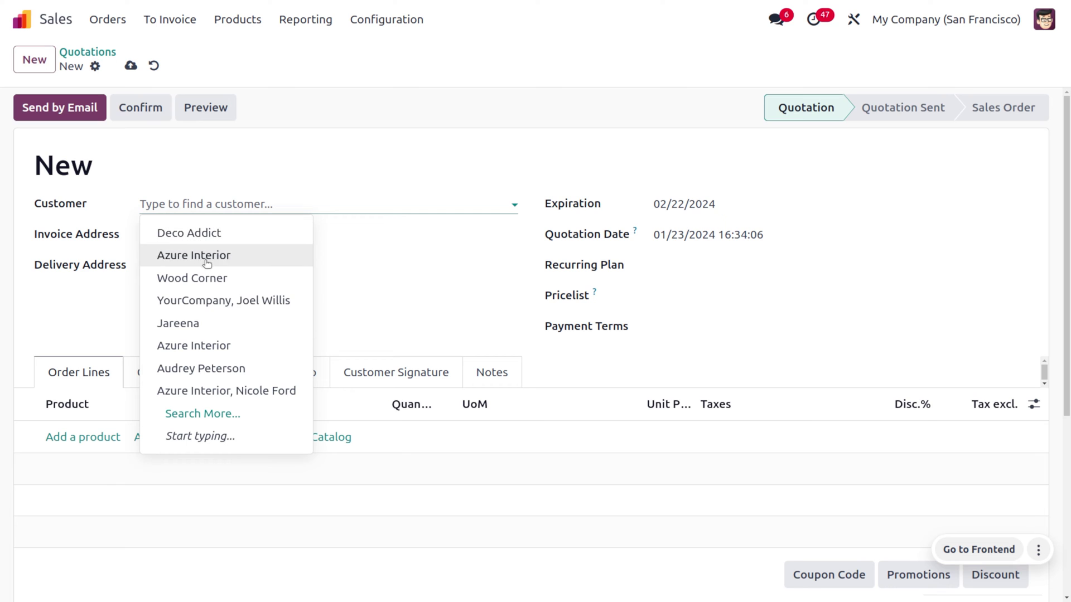
click(218, 322)
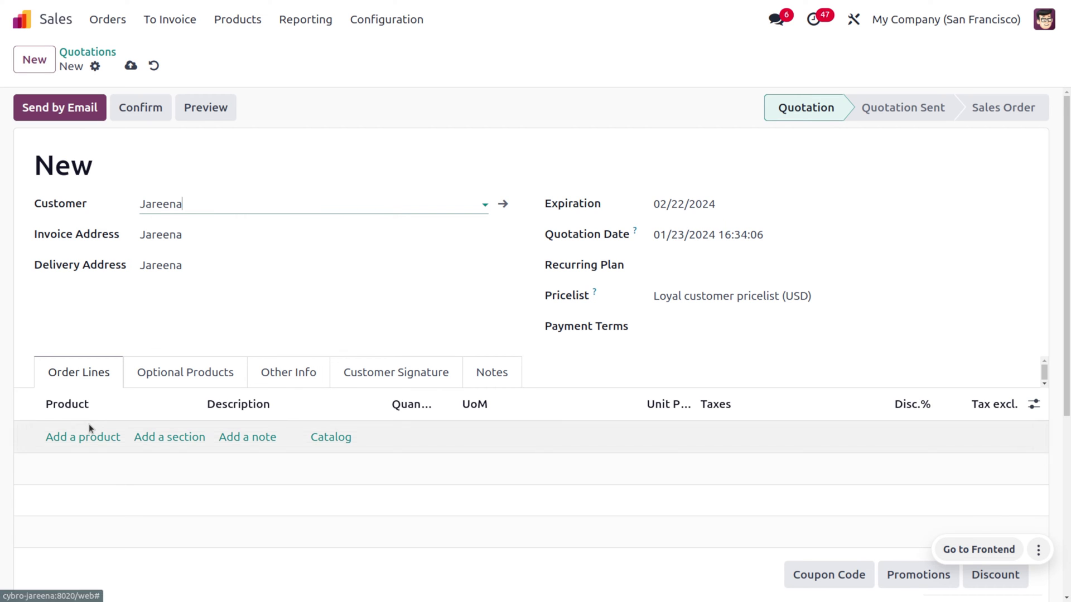
click(95, 437)
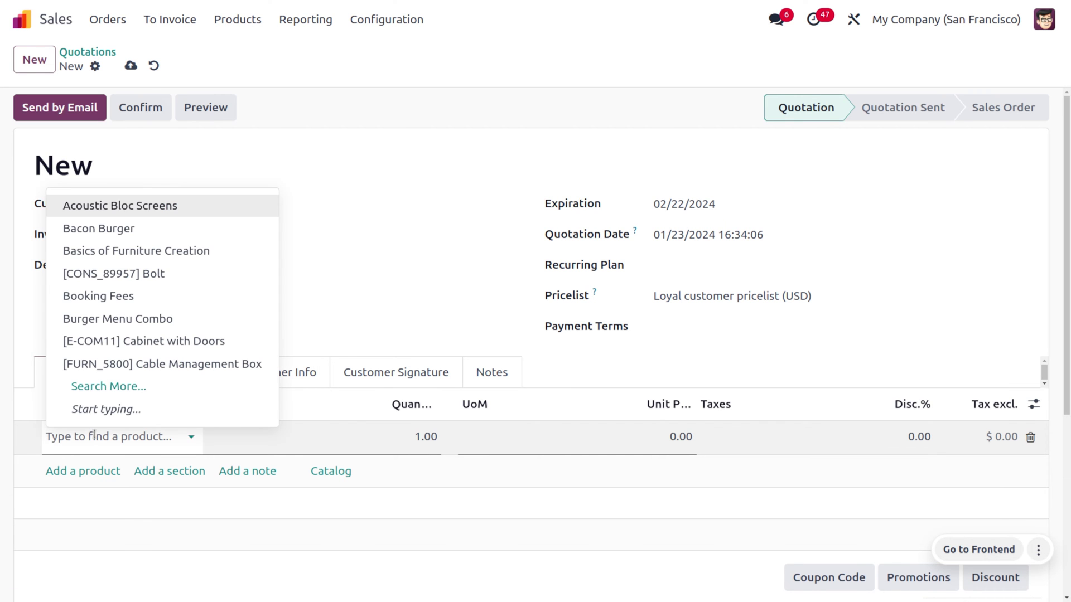
text(boo)
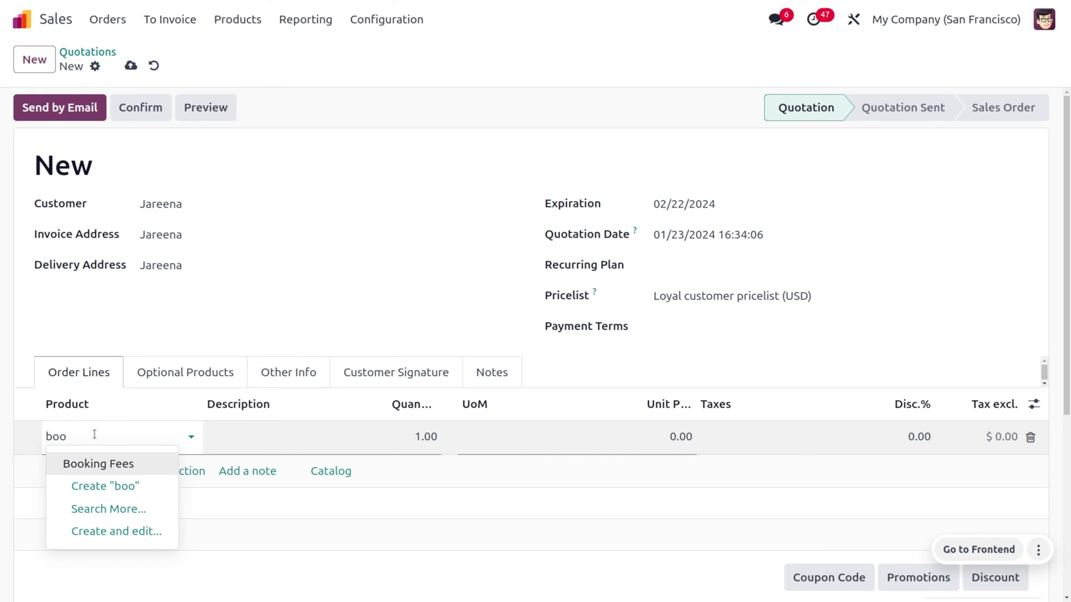
click(98, 464)
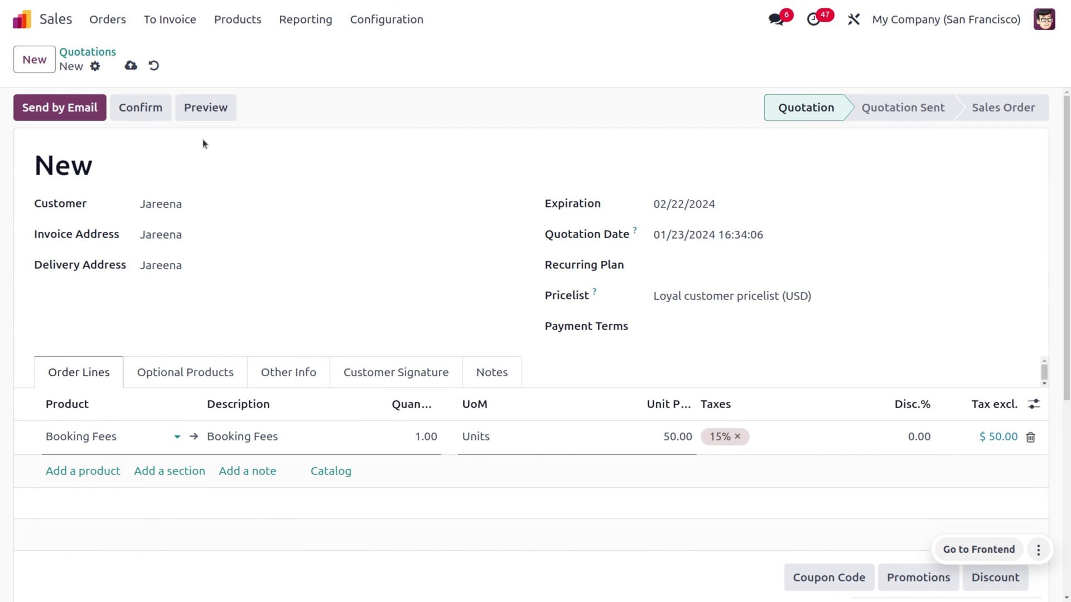
Step: Resolve the missing-plan error with a 6 Months recurring plan, then save and confirm S00022
click(140, 117)
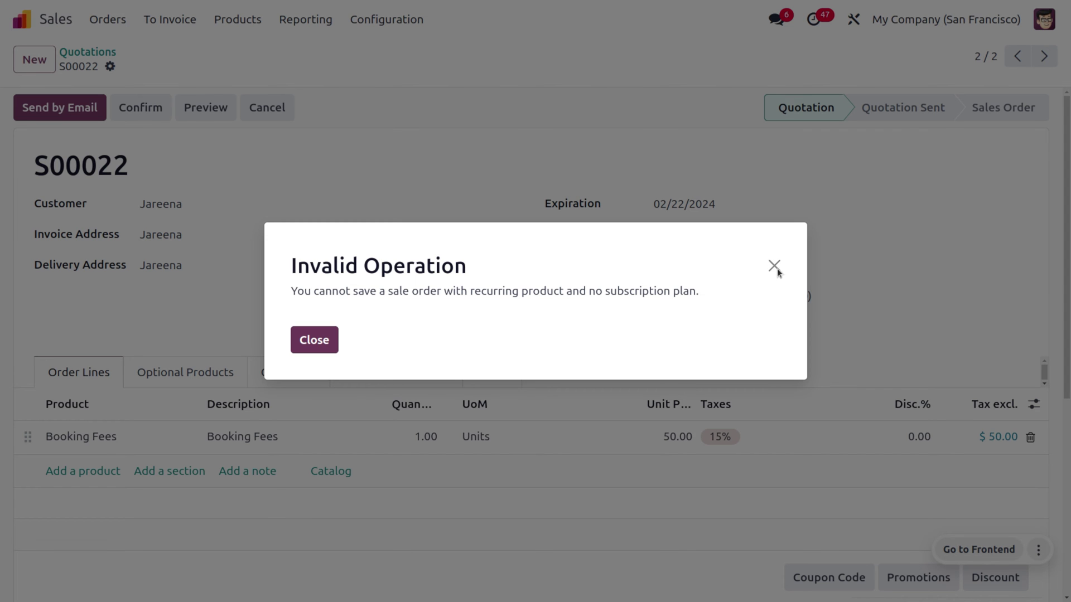
click(775, 266)
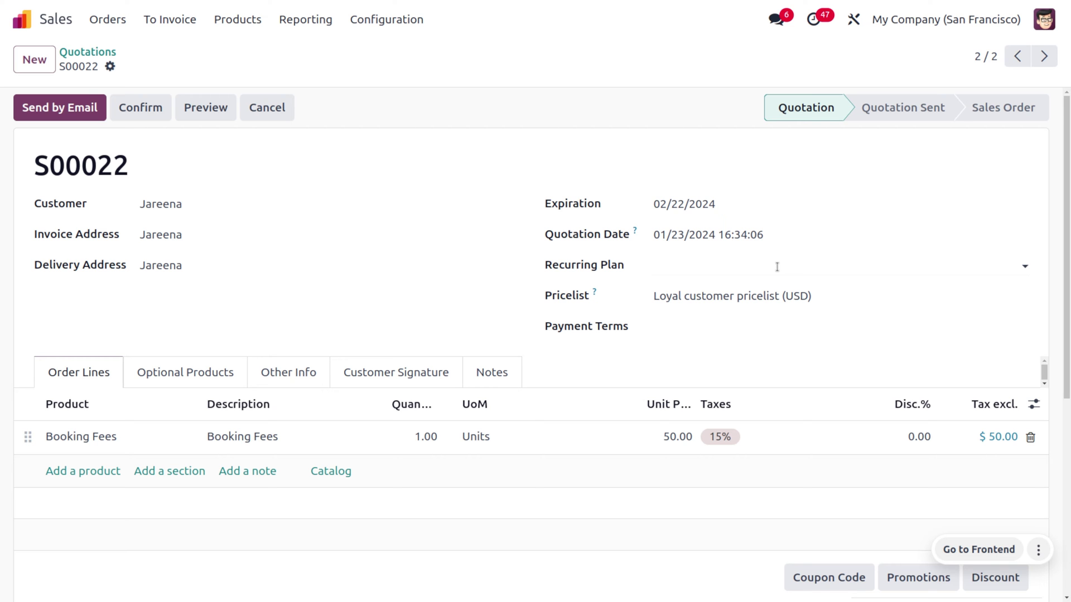
click(704, 265)
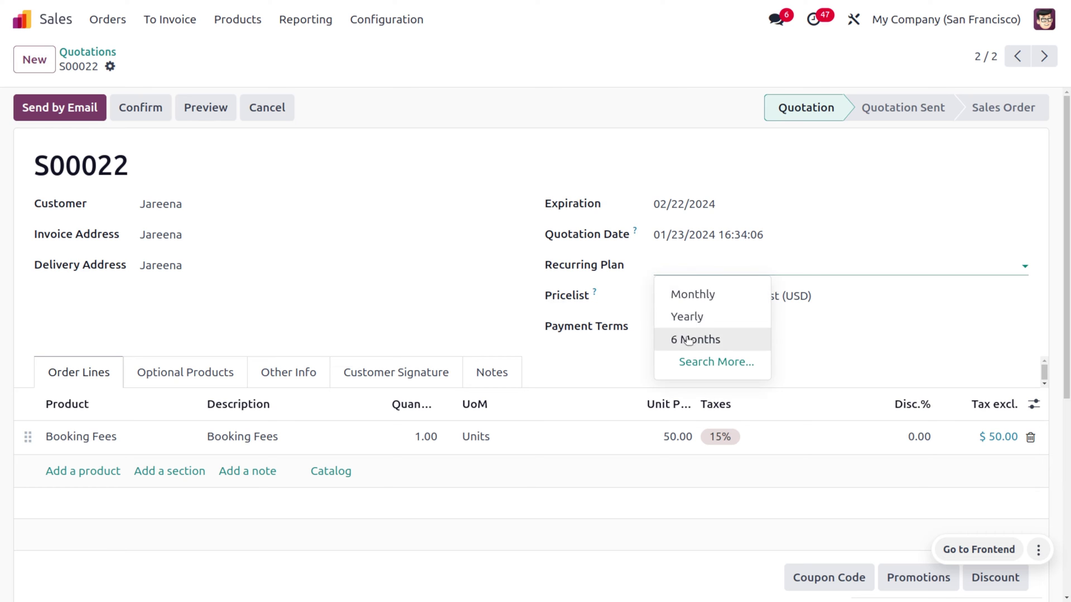
click(691, 338)
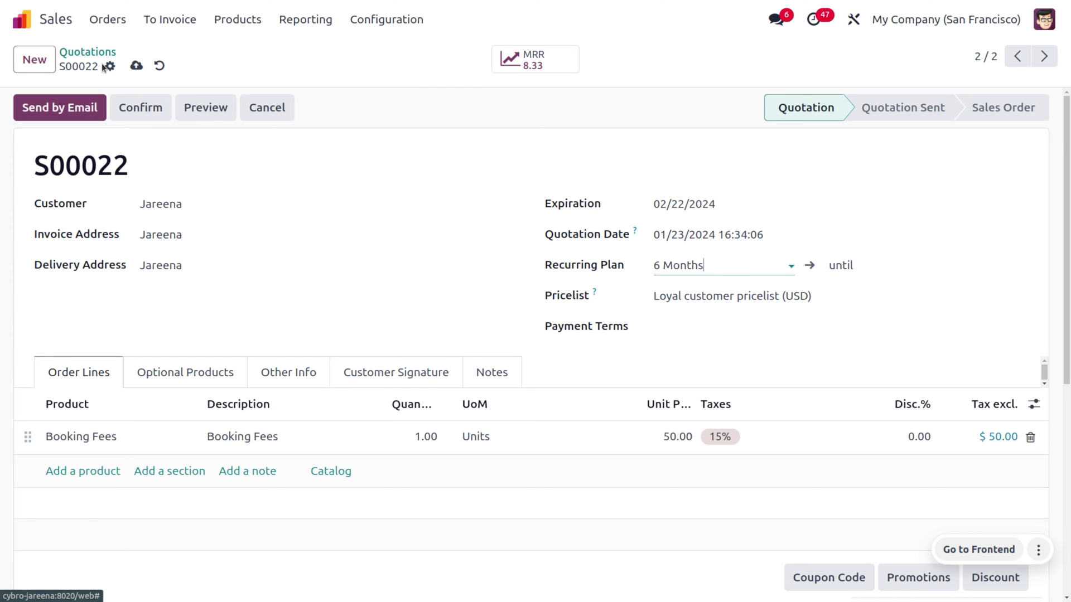
click(130, 65)
click(146, 107)
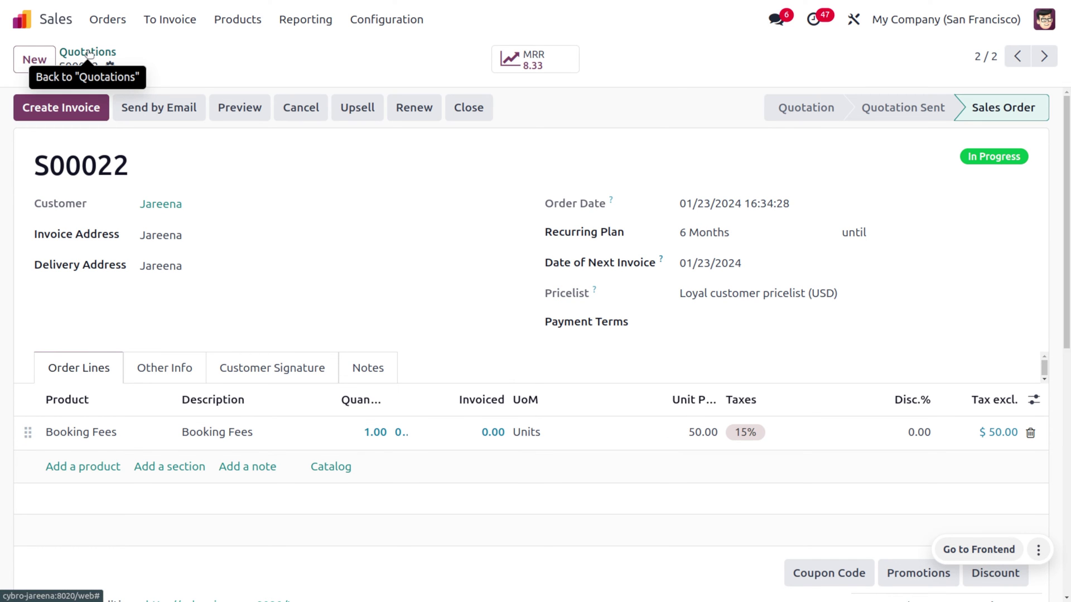
click(89, 54)
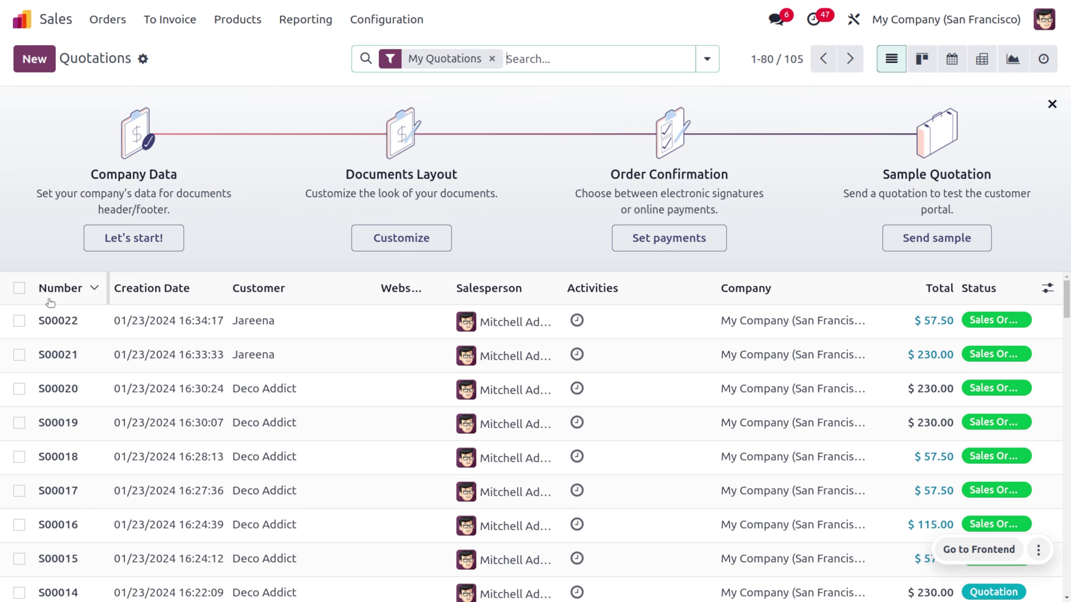
Step: Select Jareena's orders S00022 and S00021 in the quotations list
click(19, 320)
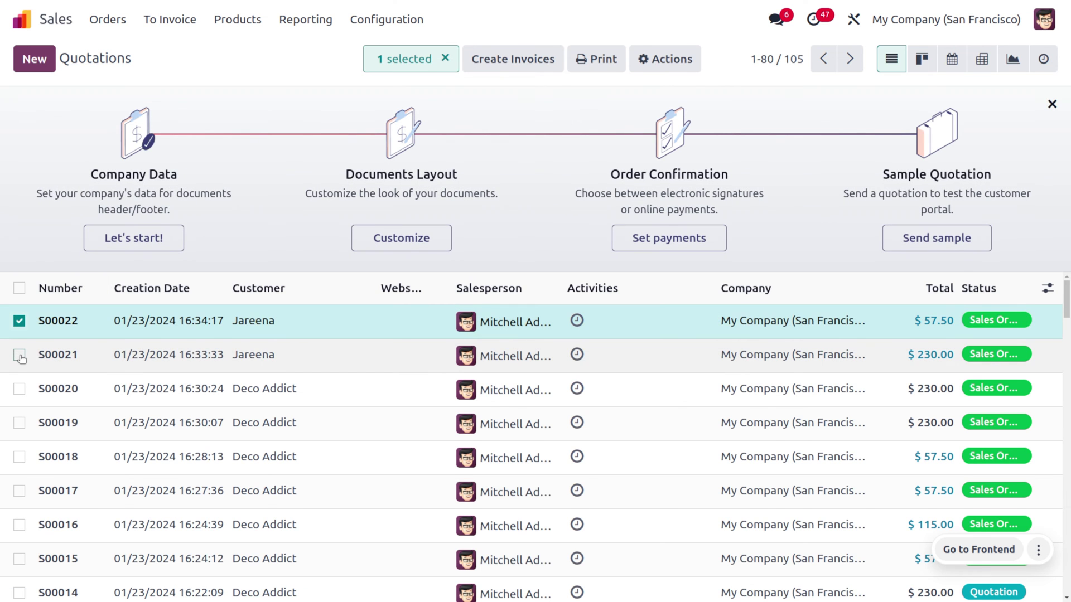
click(20, 357)
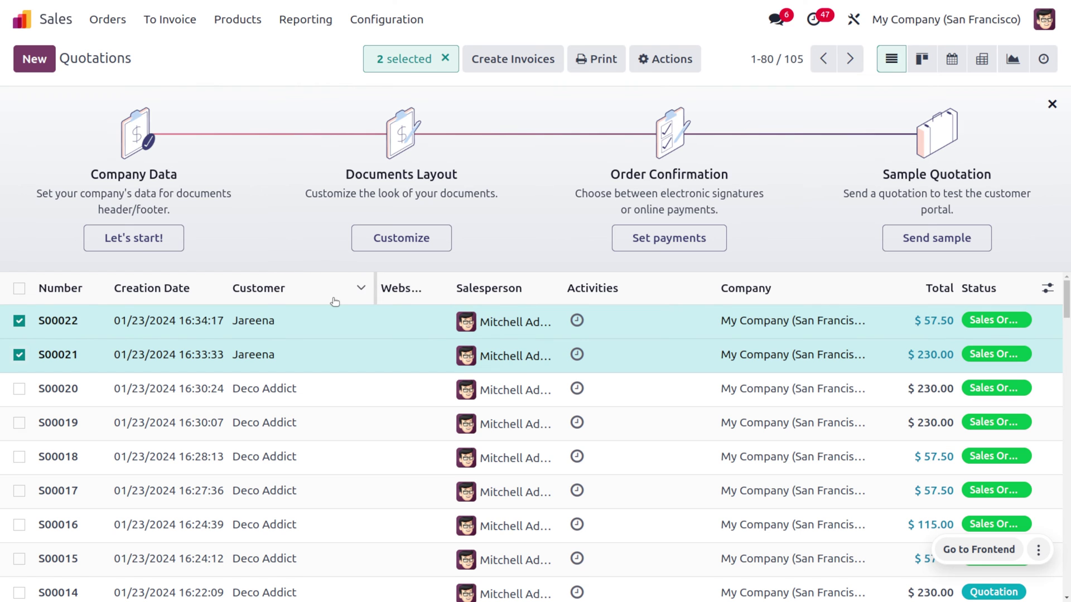
Step: Invoice both selected orders with Consolidated Billing: Booking Fees $50.00 and Basics of Furniture Creation $200.00
click(494, 61)
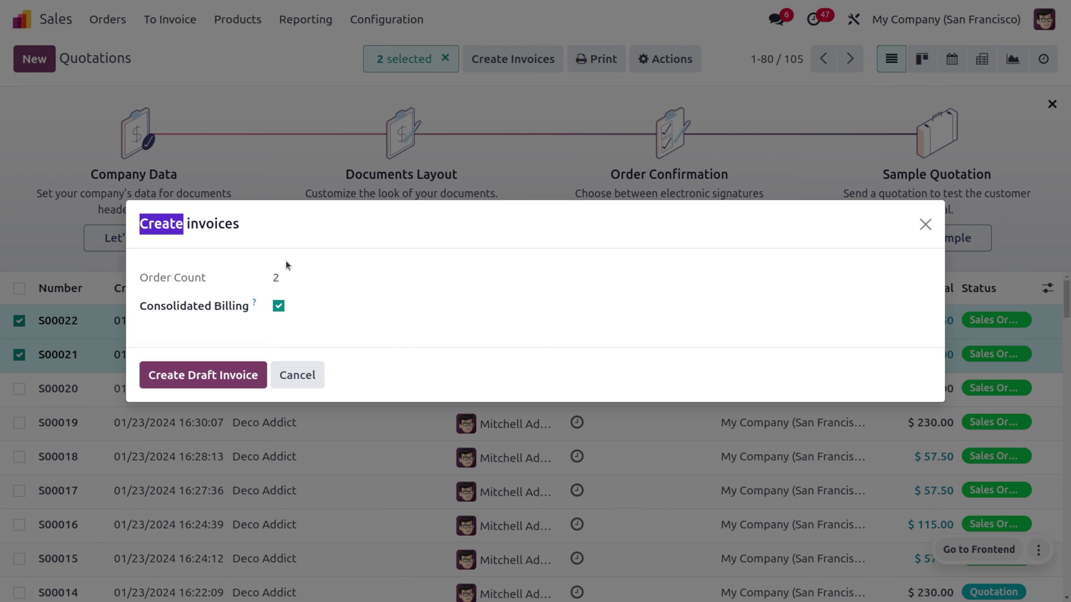
click(230, 384)
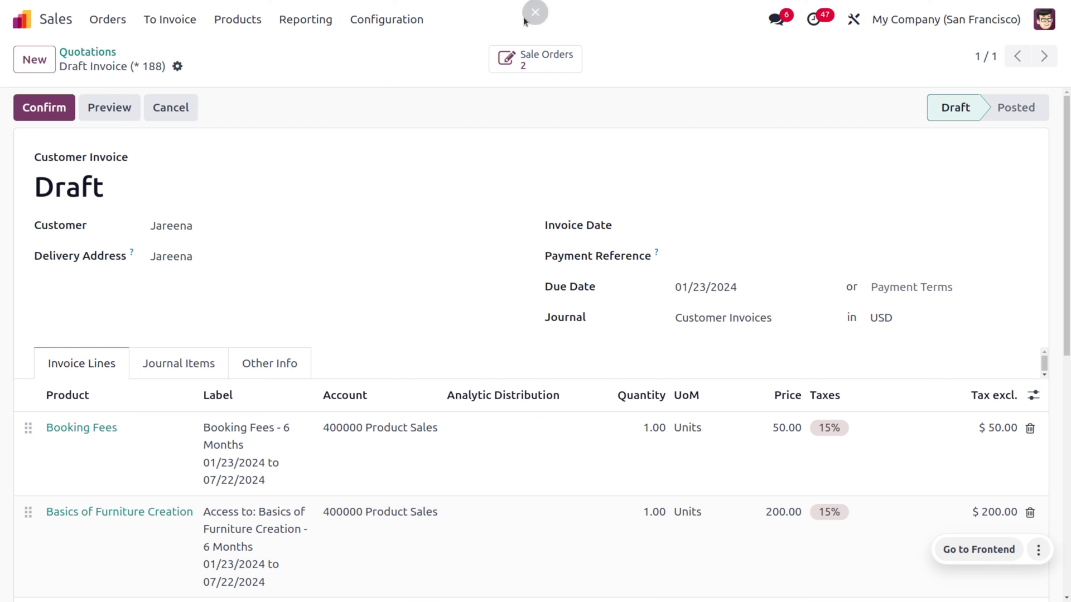
Step: Post Jareena's draft invoice as INV/2024/00022
click(49, 109)
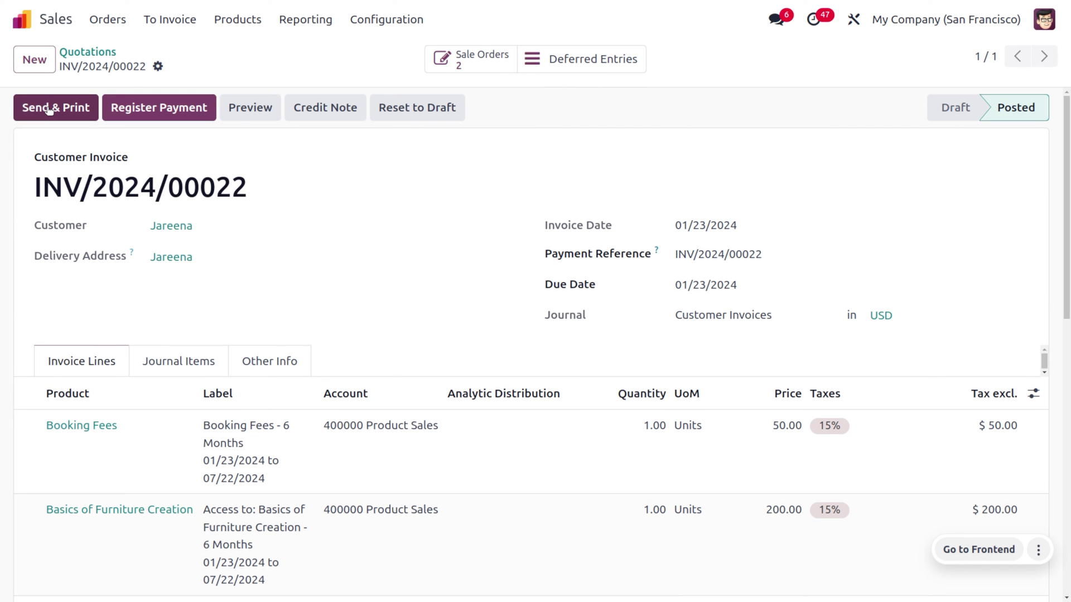
click(150, 114)
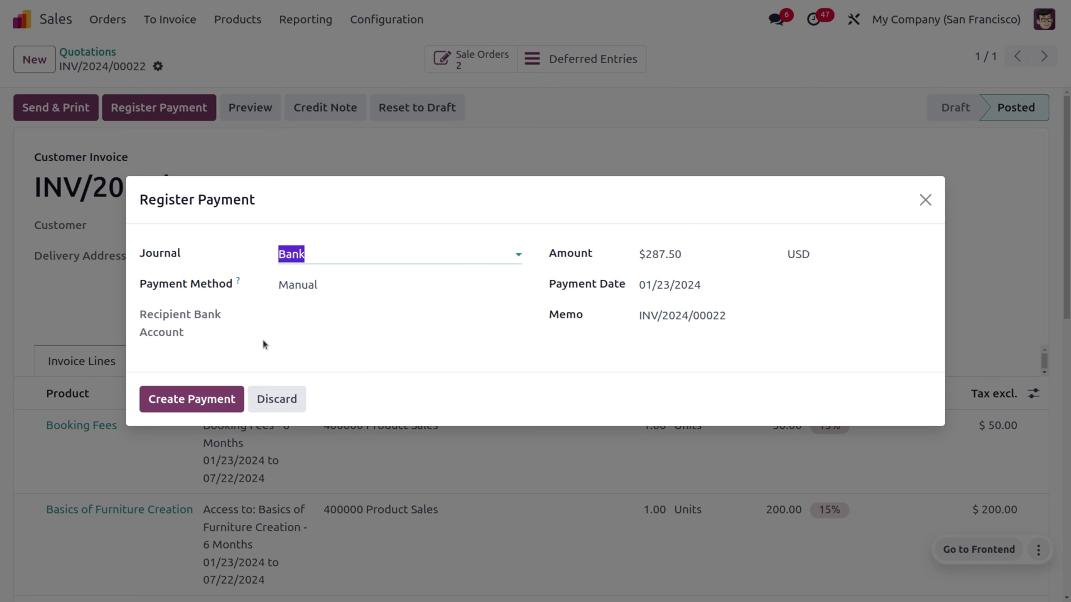
click(924, 201)
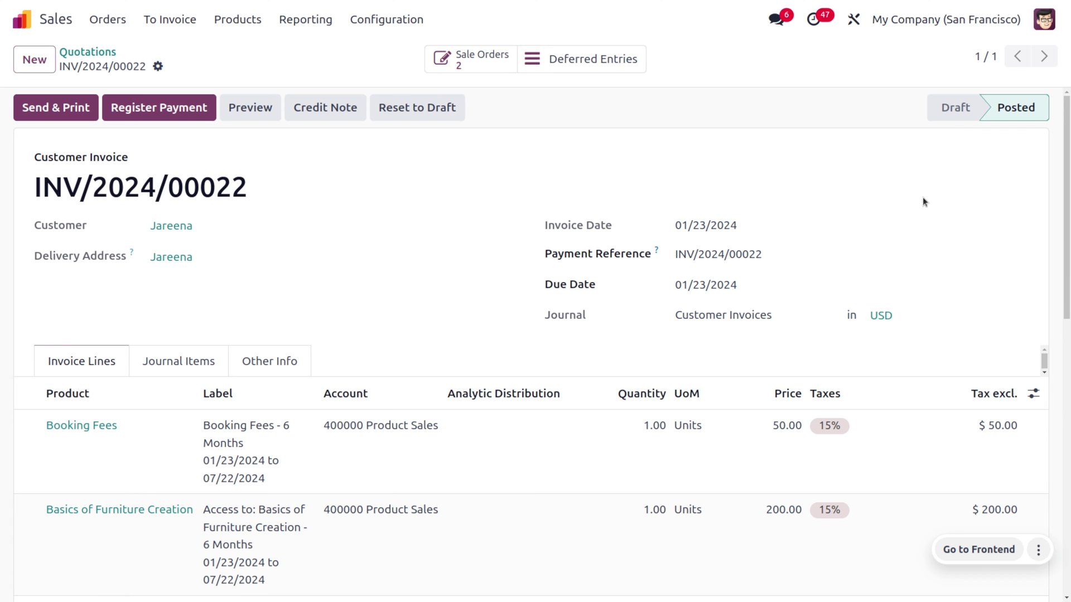
drag(1069, 272, 1069, 379)
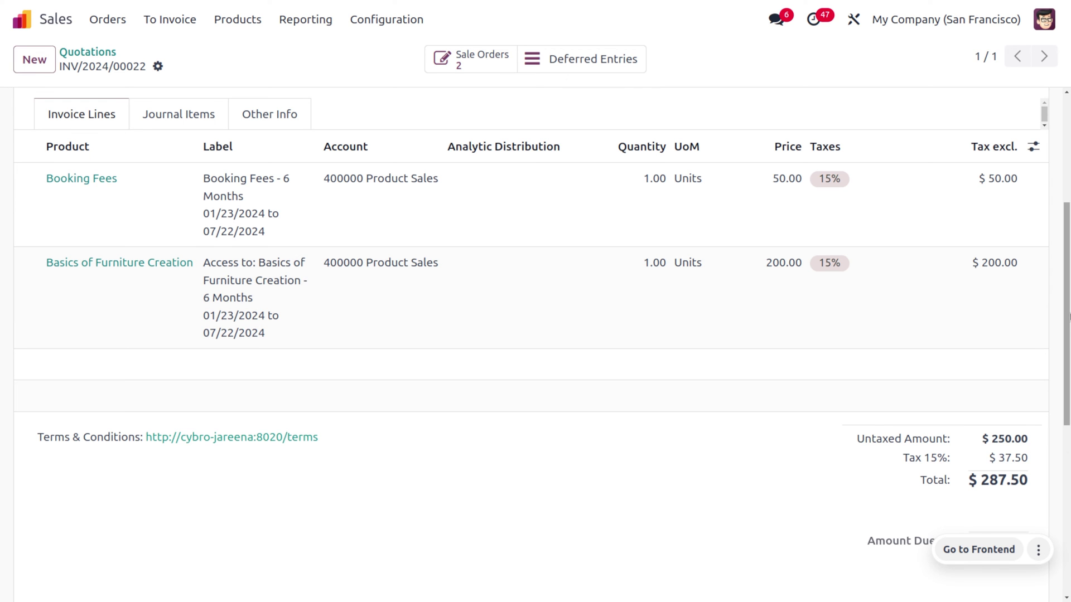
scroll(982, 95, up, 5)
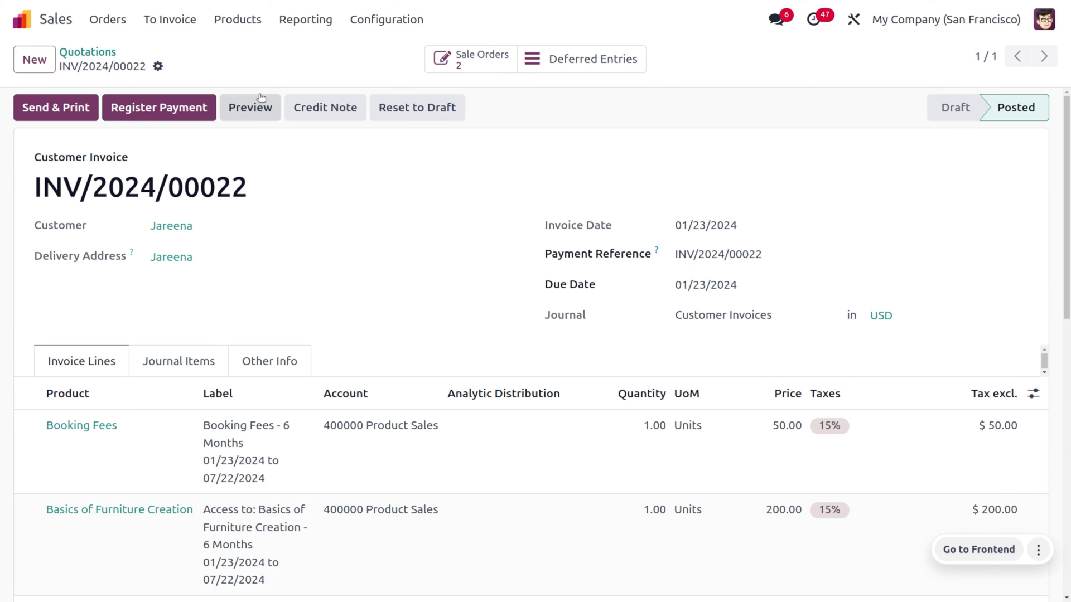
Step: Register the full $287.50 Bank payment on INV/2024/00022 and view its linked sales orders
click(141, 110)
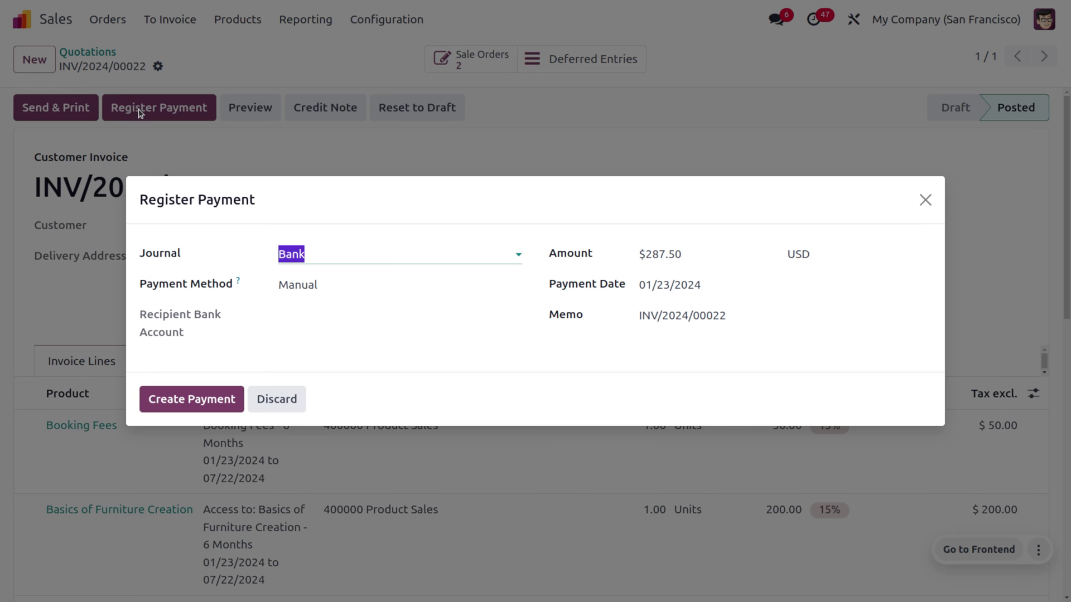
click(192, 400)
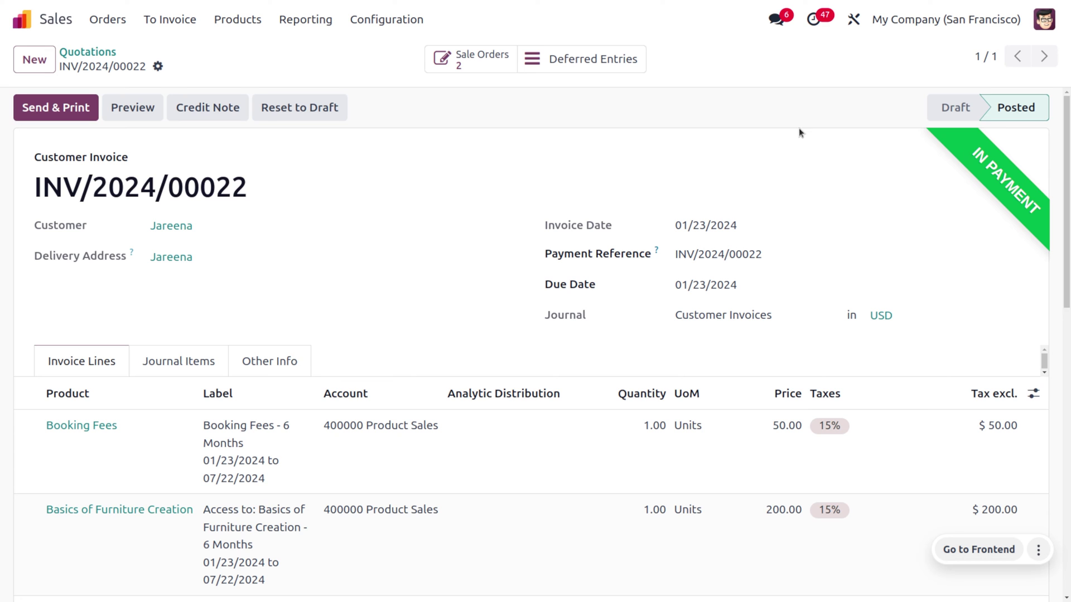
click(458, 59)
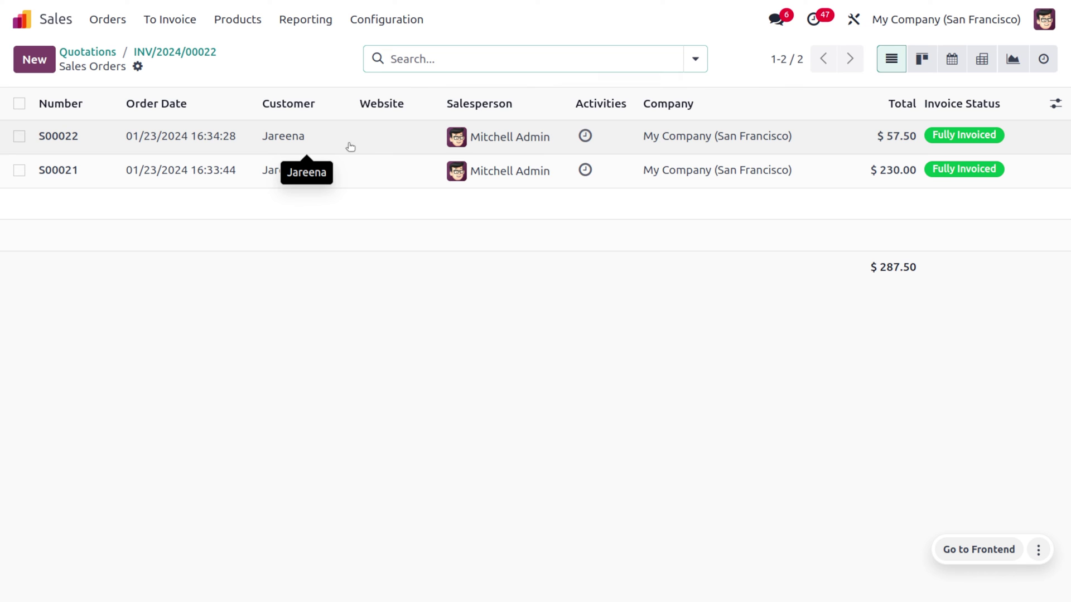
Step: Review fully invoiced order S00022, then go back to the Quotations list
click(351, 147)
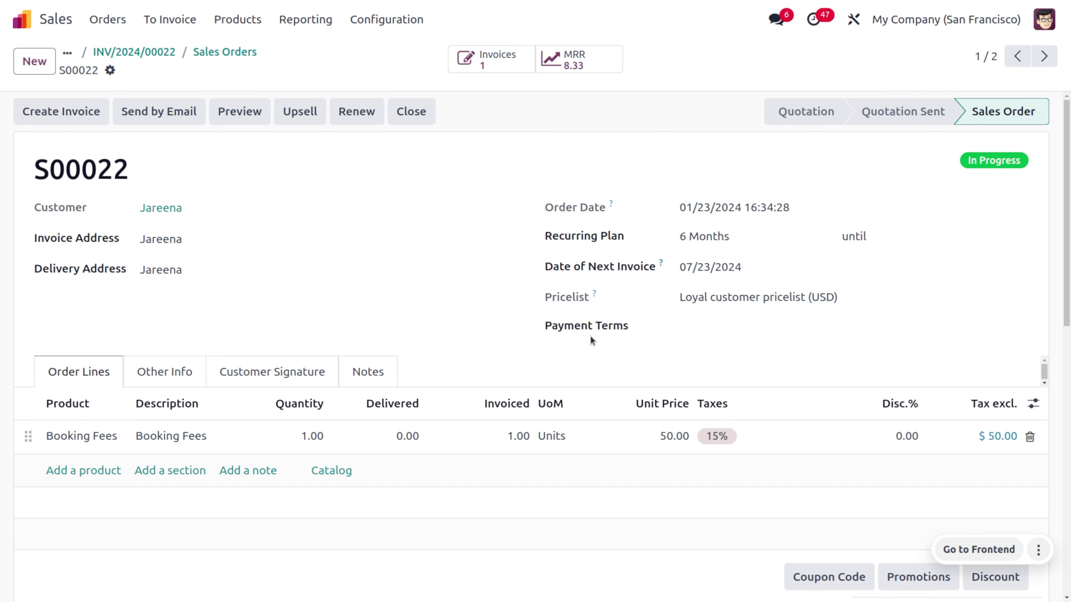
click(119, 25)
click(135, 52)
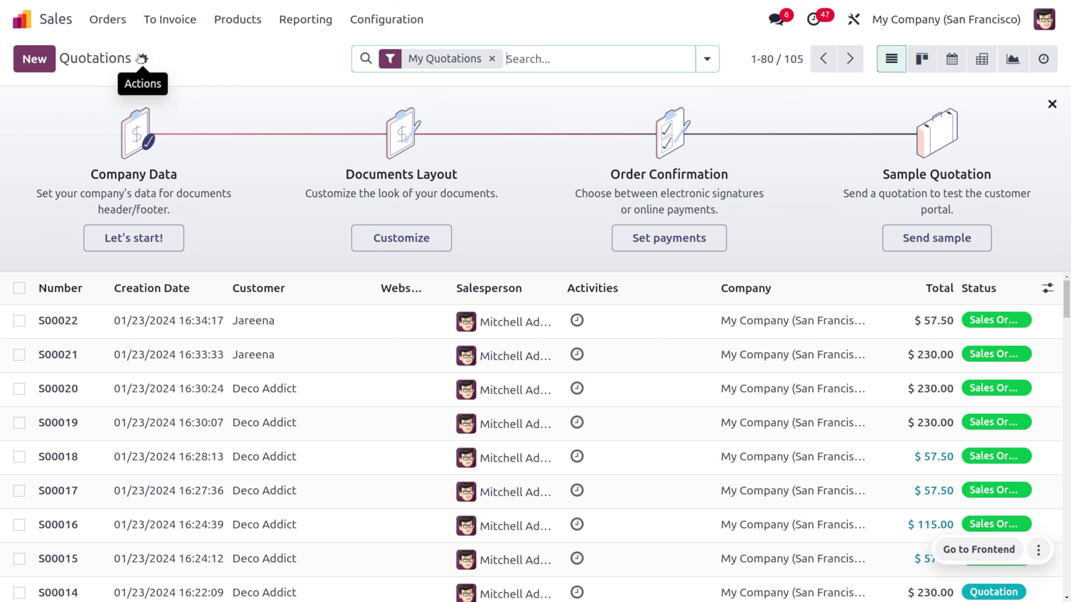
Step: Create and confirm Wood Corner sales order S00023 with one Bacon Burger
key(alt+c)
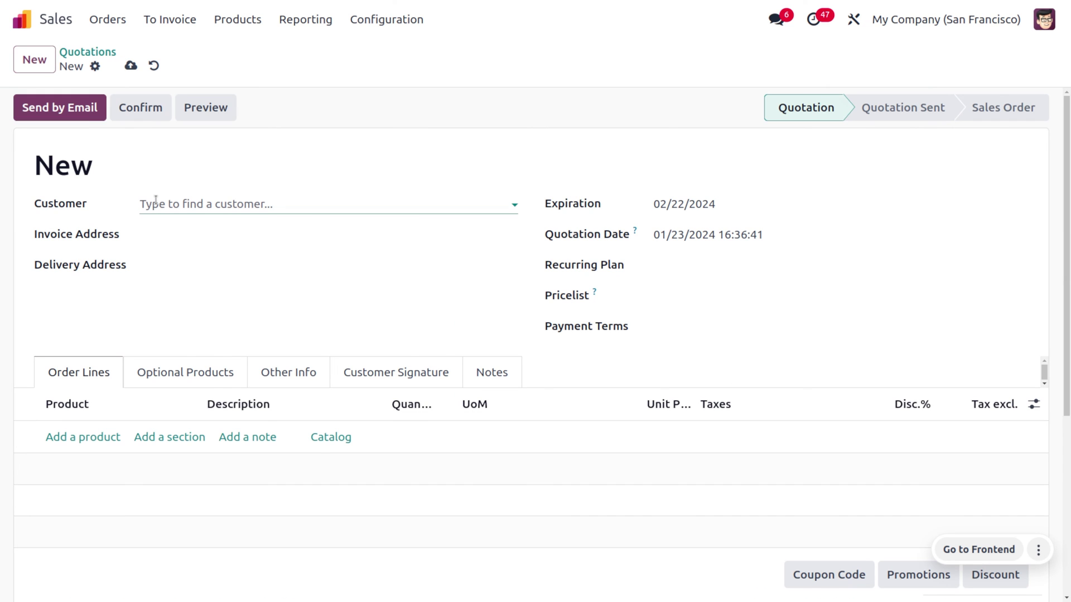
click(155, 202)
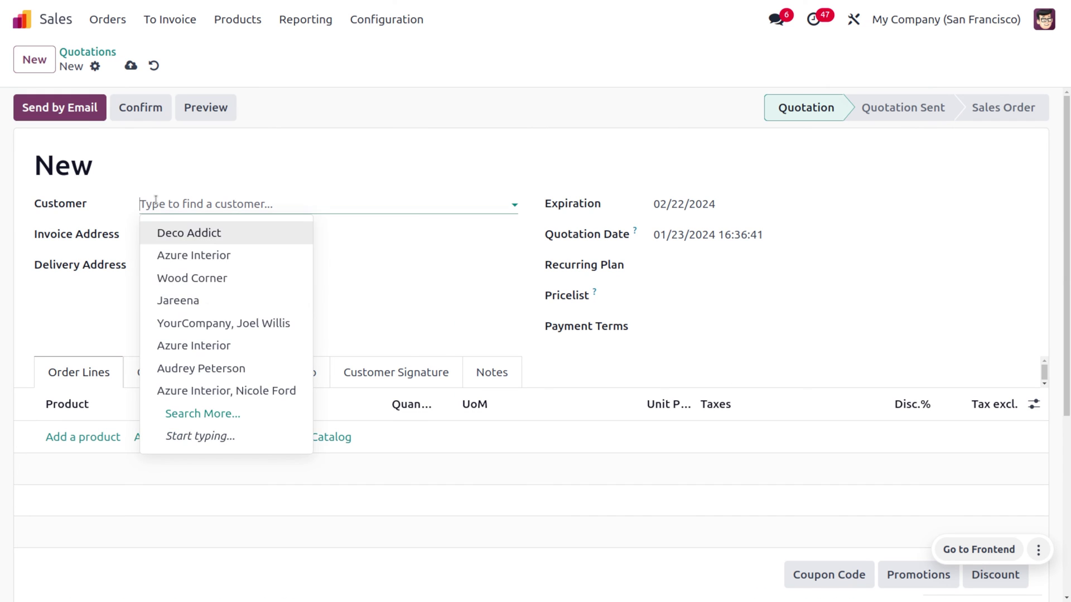
click(215, 281)
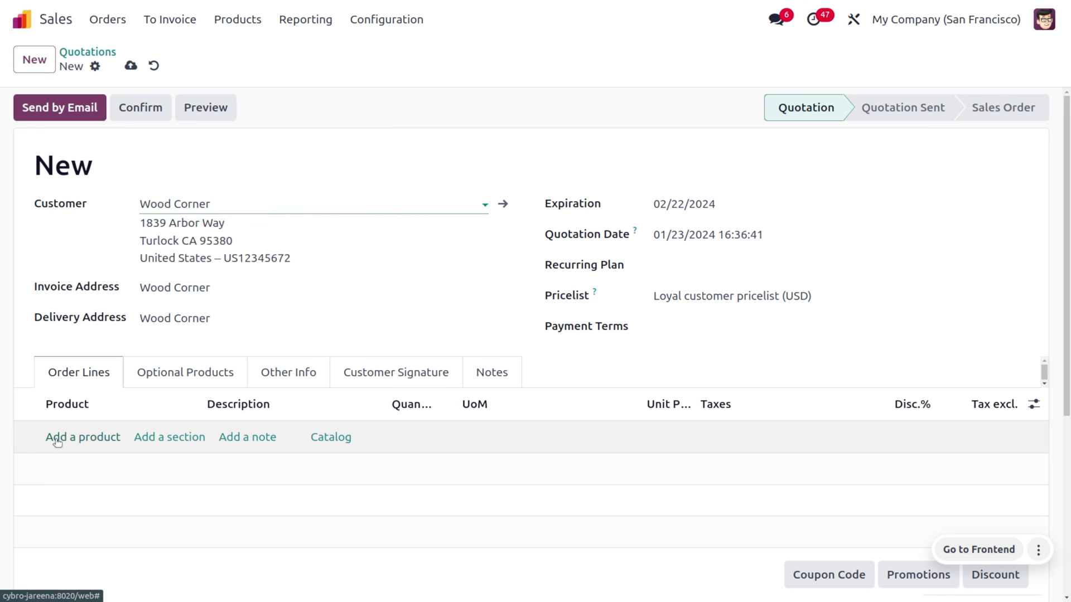
click(54, 437)
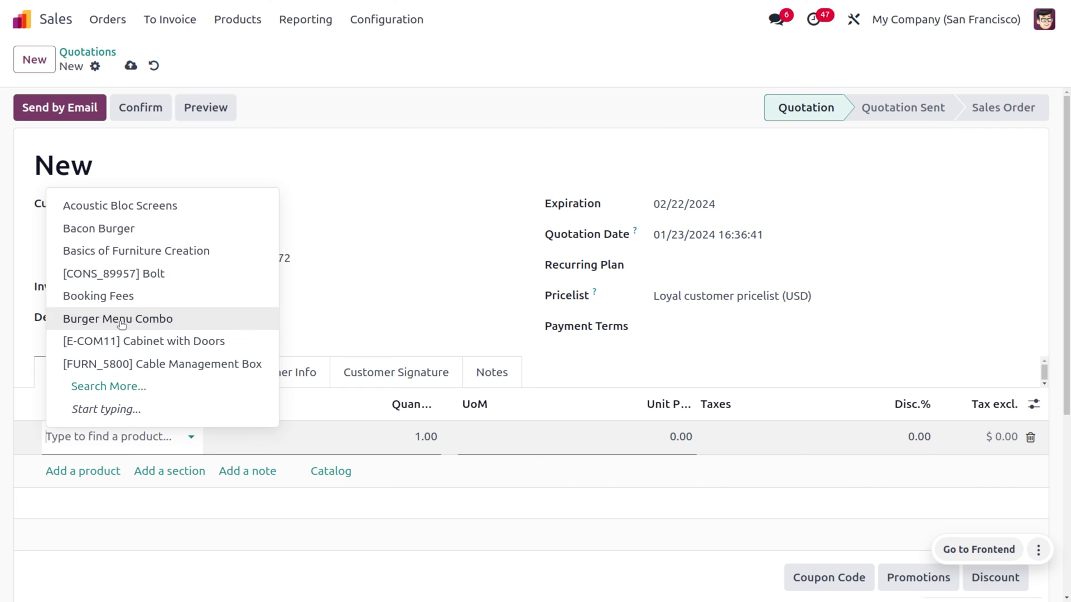
click(148, 230)
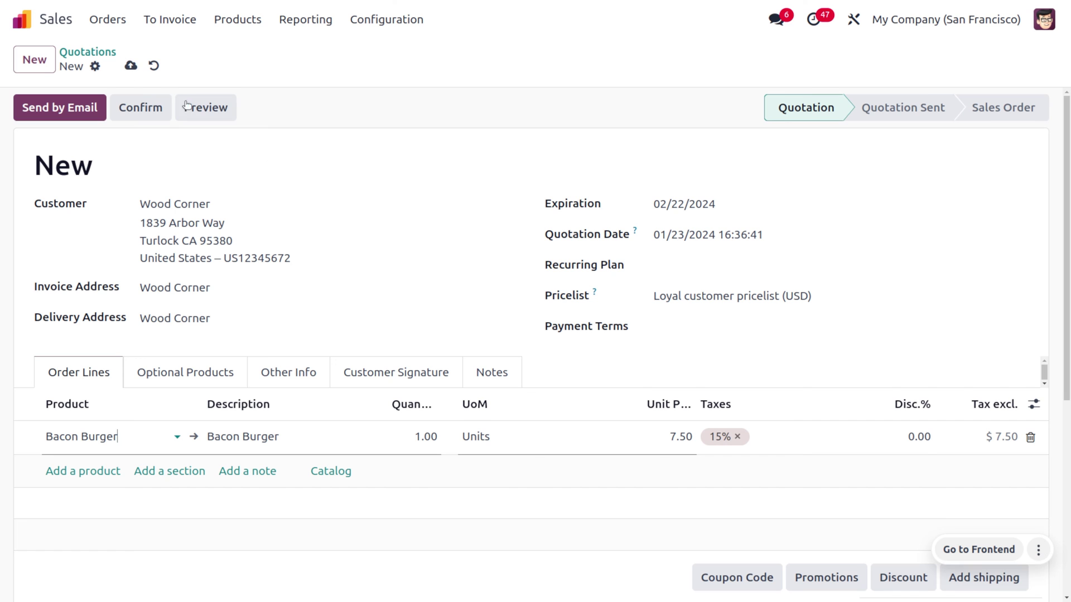
click(142, 107)
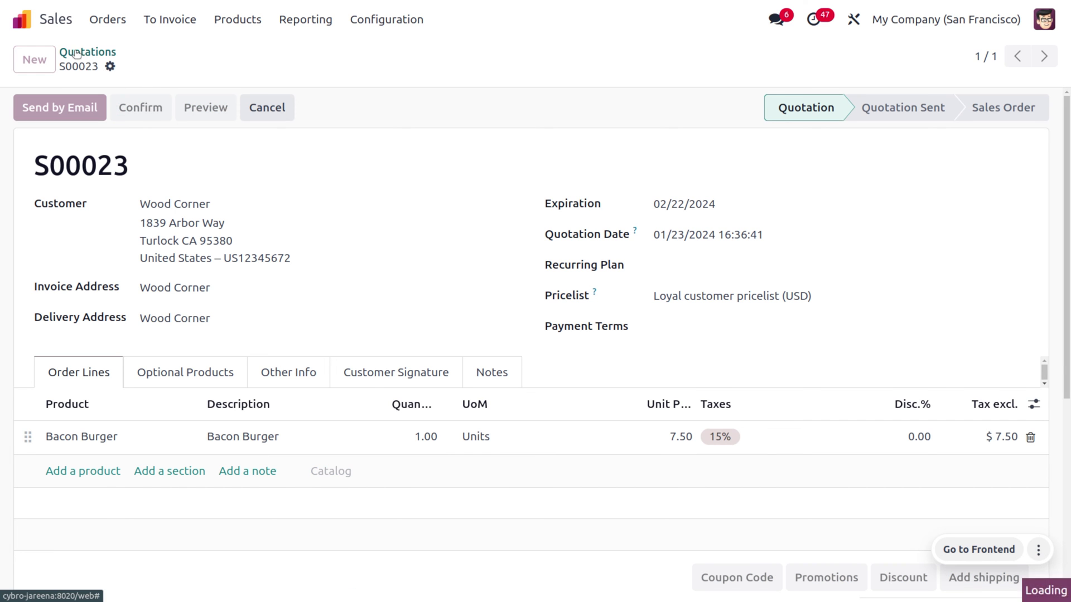
Step: Start another Wood Corner quotation, then discard it unfinished
click(35, 59)
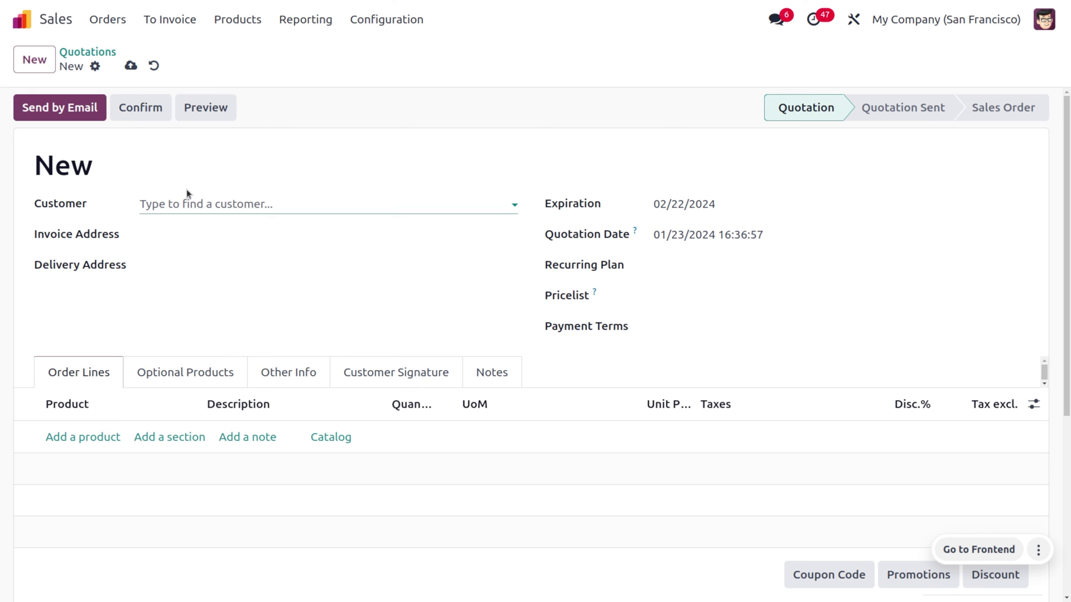
click(187, 205)
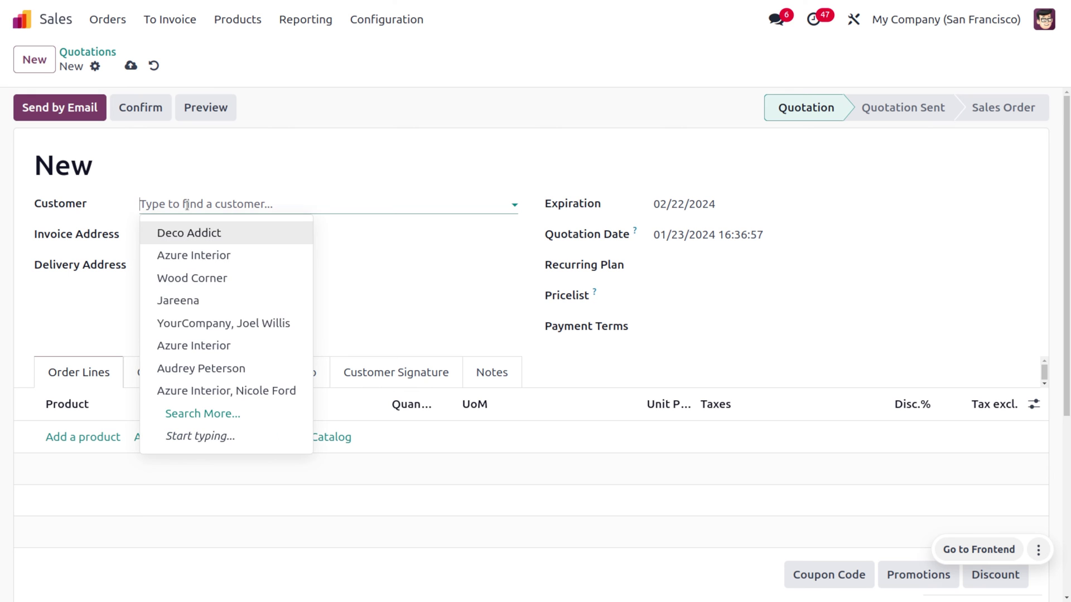
click(206, 289)
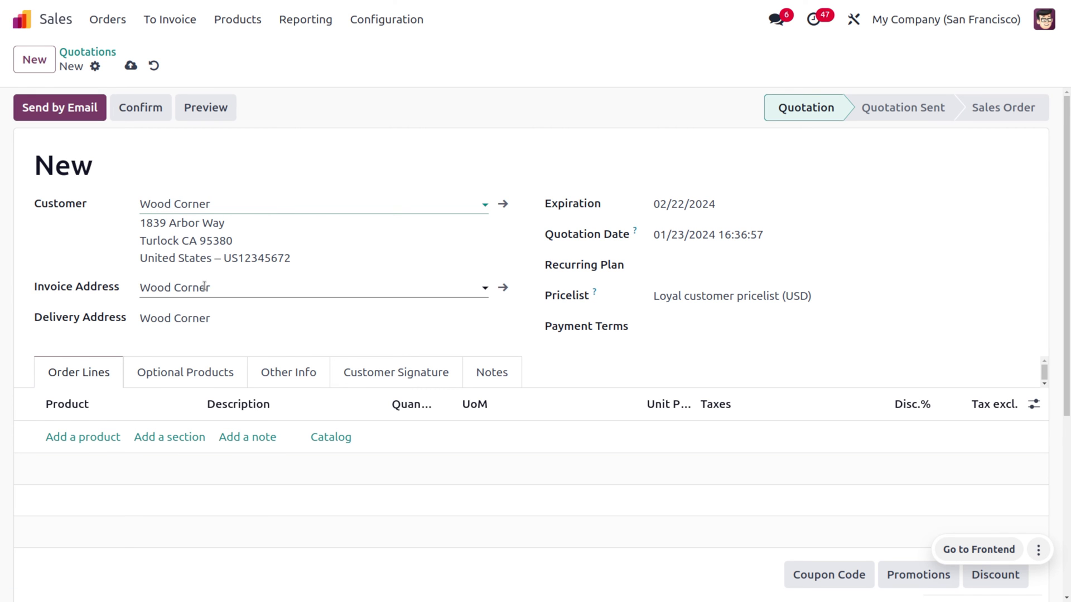
click(152, 65)
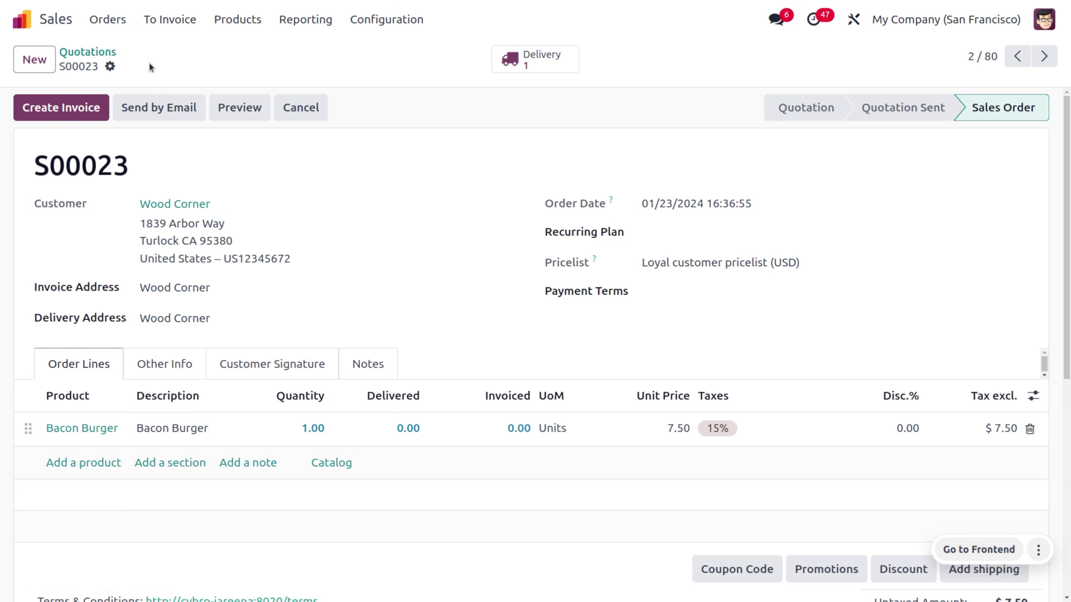
Step: Create and confirm Wood Corner sales order S00025 with 10 Coca-Cola totalling $22.00
click(34, 60)
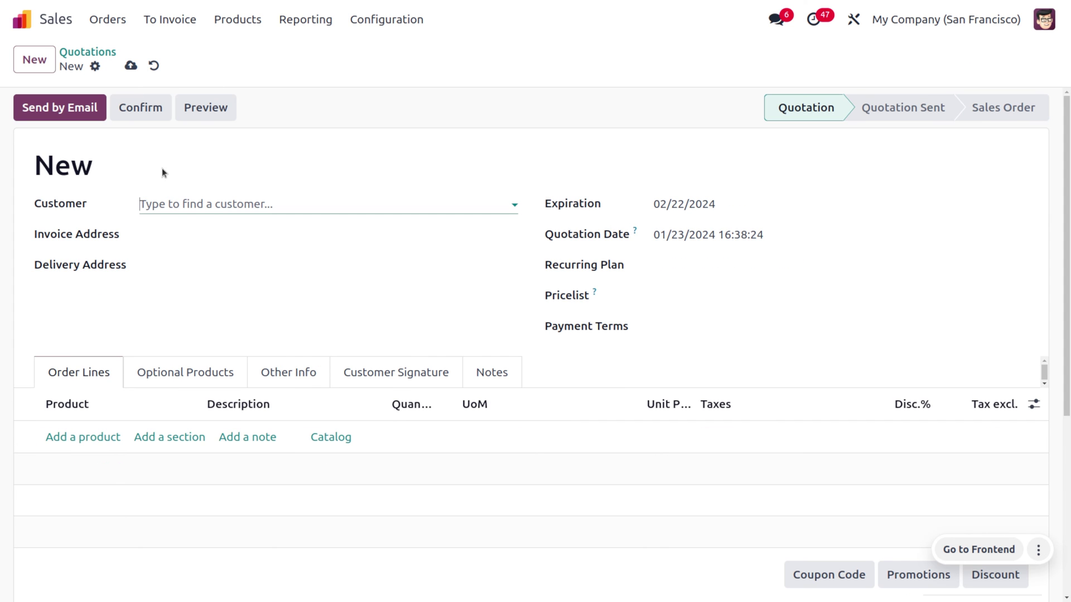
click(176, 203)
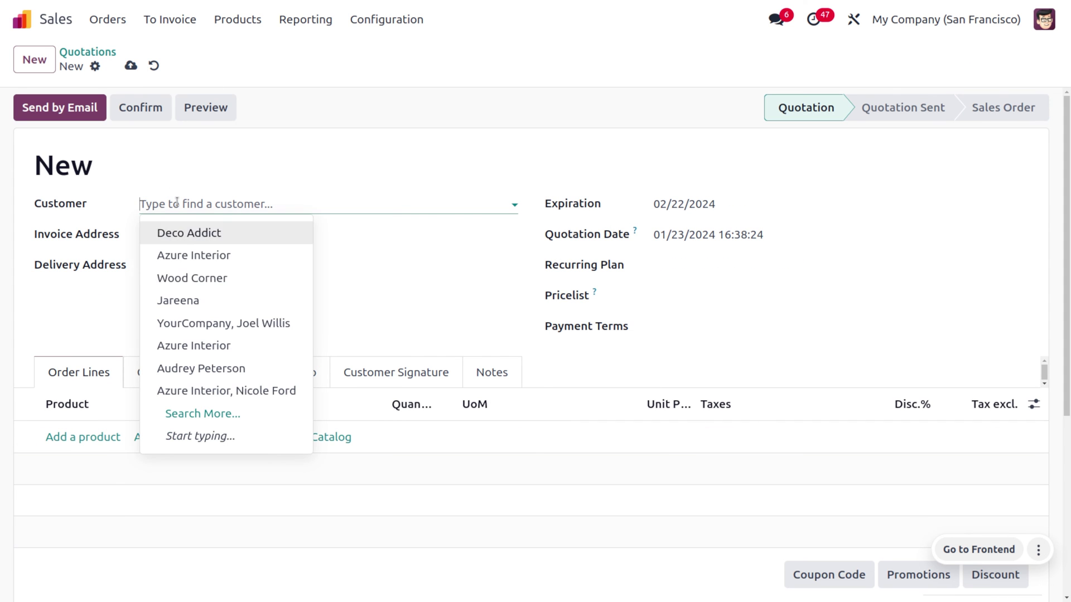
click(190, 277)
click(62, 439)
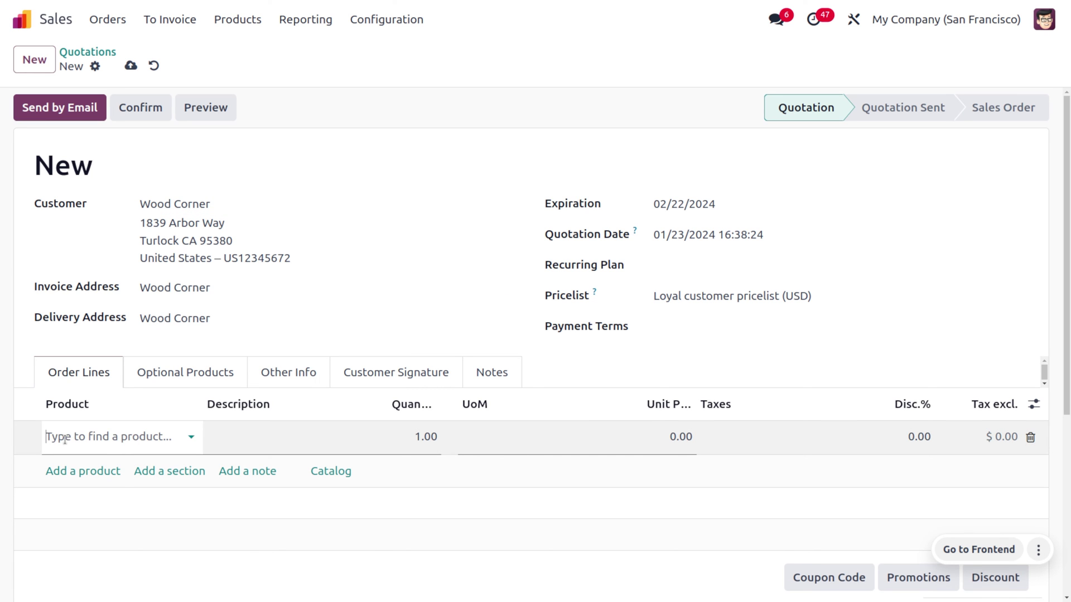
text(cola)
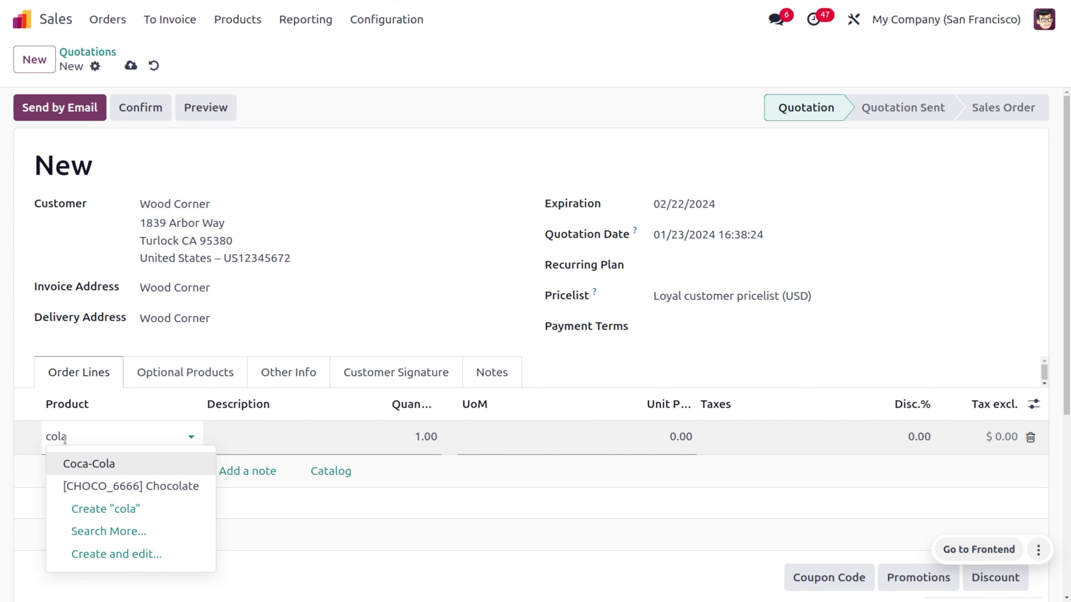
key(Return)
click(411, 444)
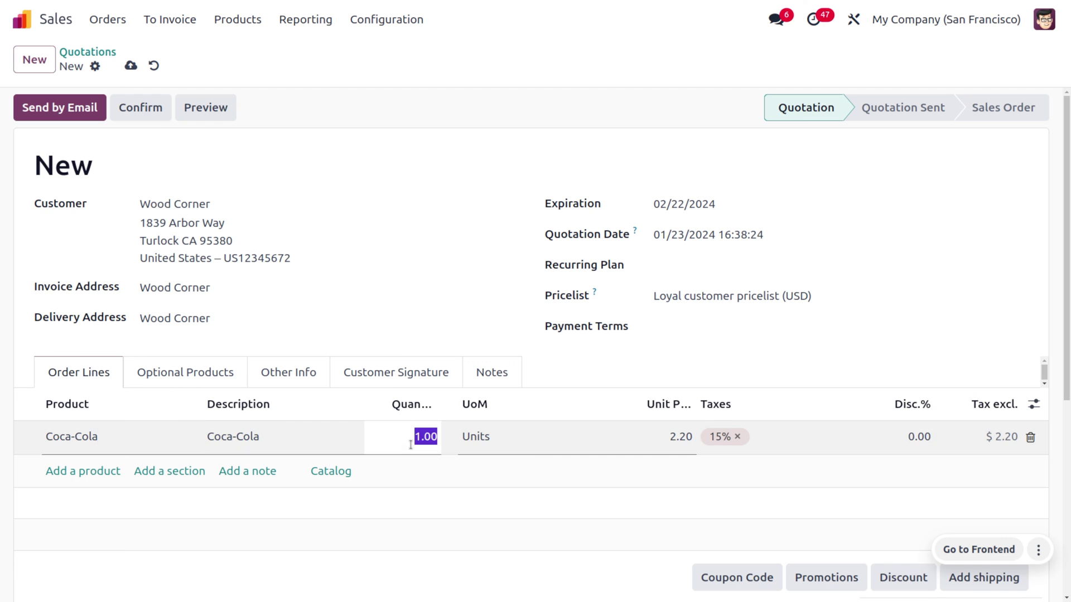
text(10)
click(459, 161)
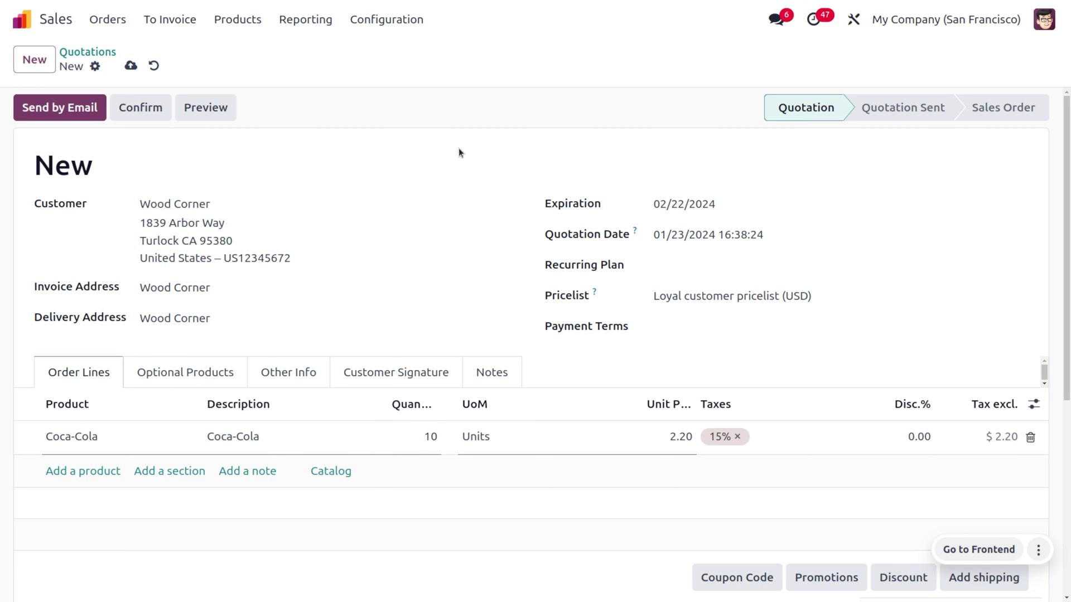
click(161, 107)
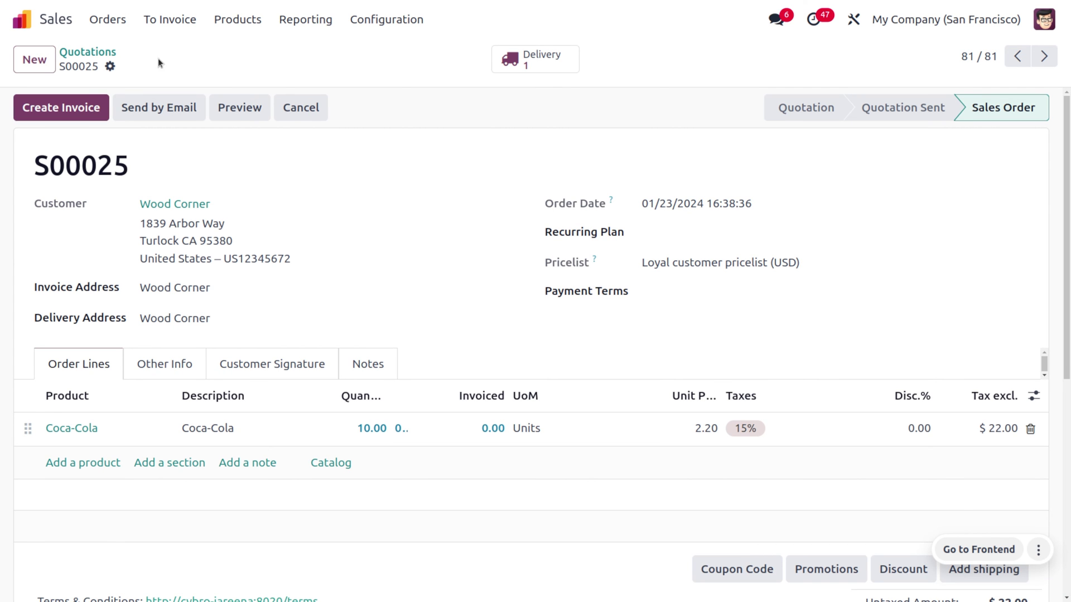
Step: Select S00025 and S00023 and create one consolidated draft invoice: Coca-Cola $22.00, Bacon Burger $7.50
click(78, 51)
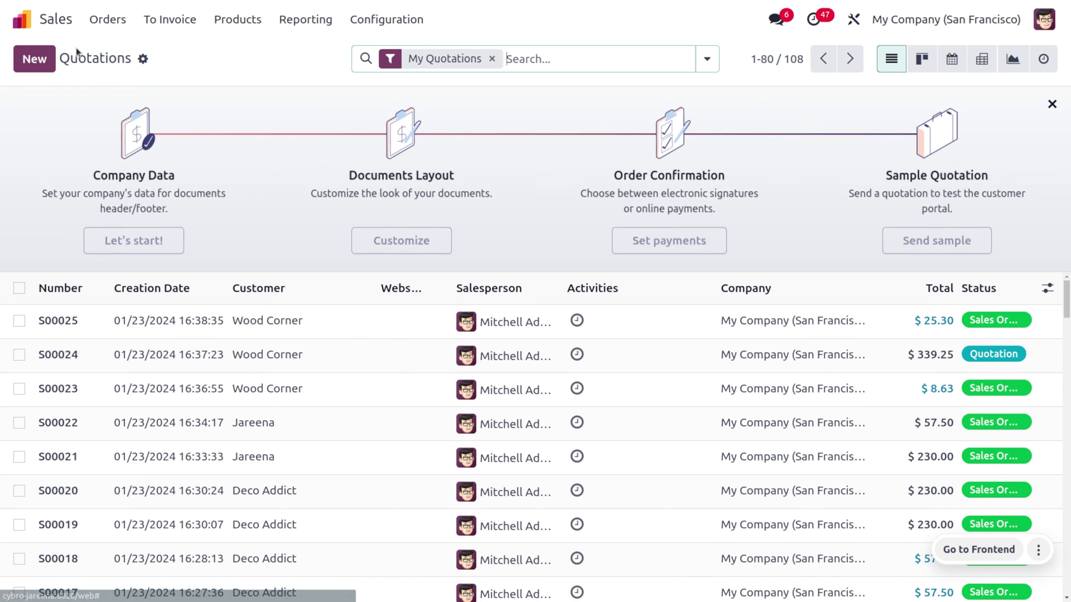
click(20, 322)
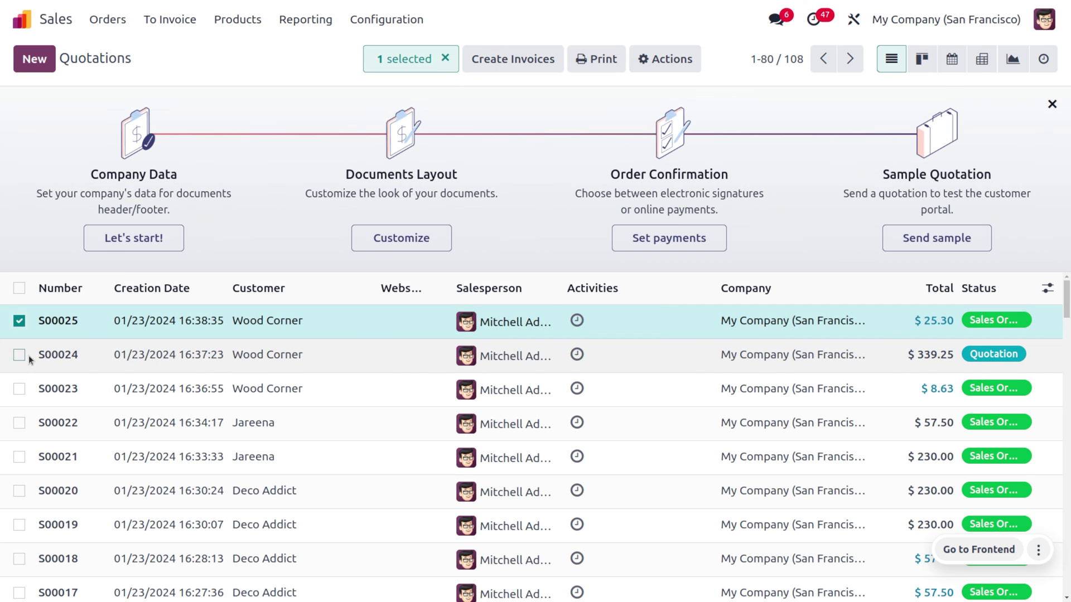
click(20, 389)
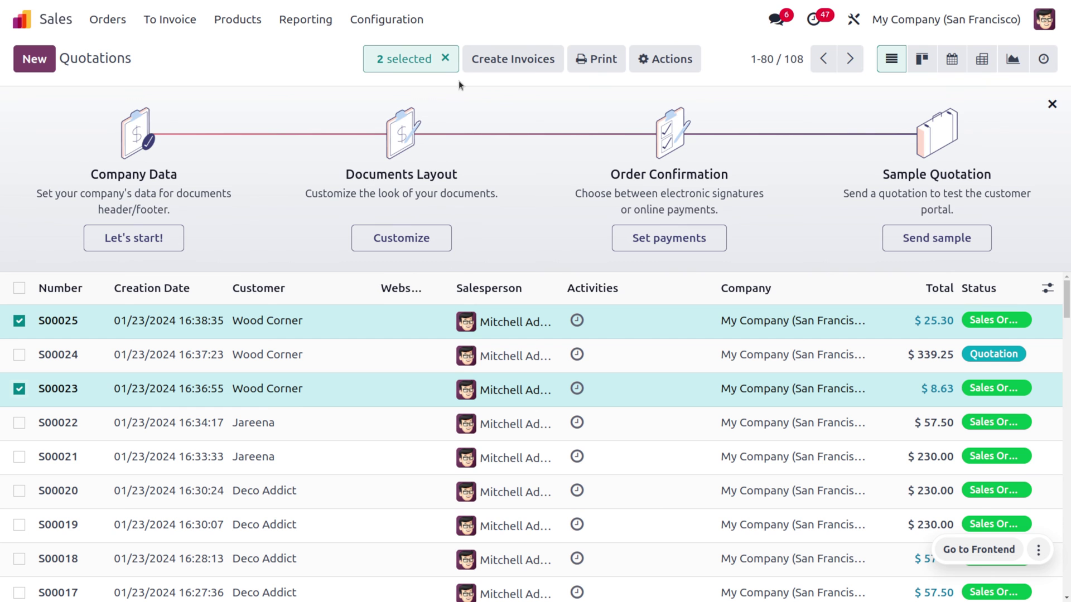
click(494, 60)
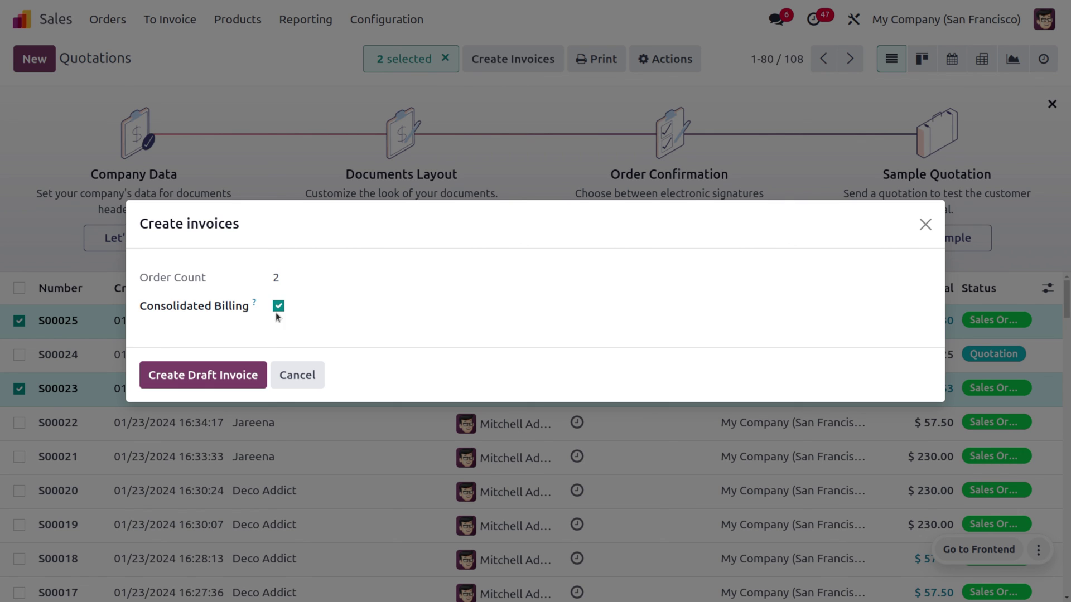
click(236, 375)
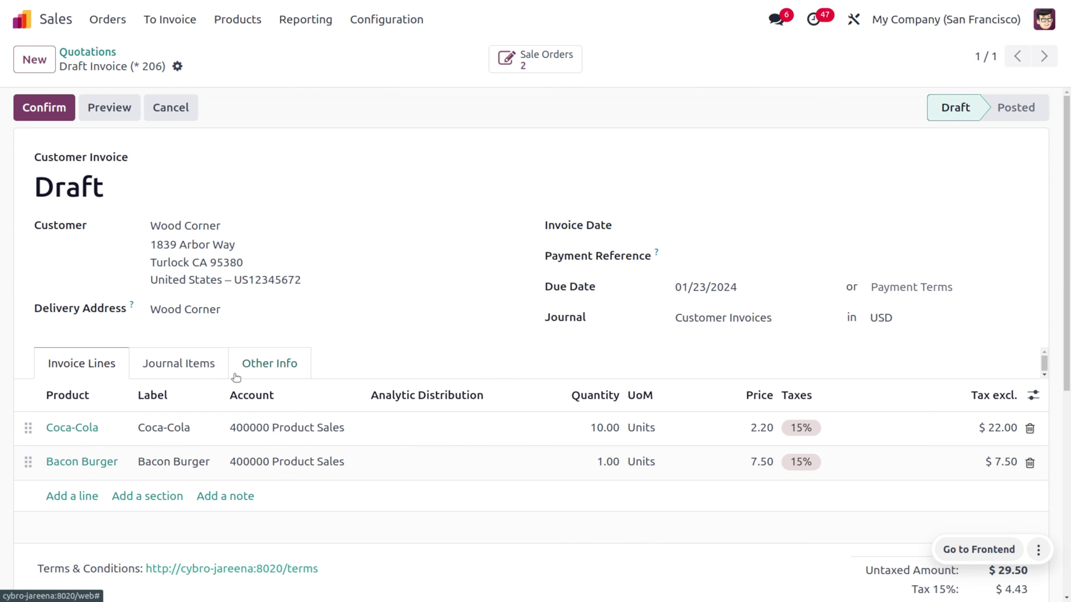
Step: Post Wood Corner's invoice as INV/2024/00023 and register its $33.93 payment
click(68, 109)
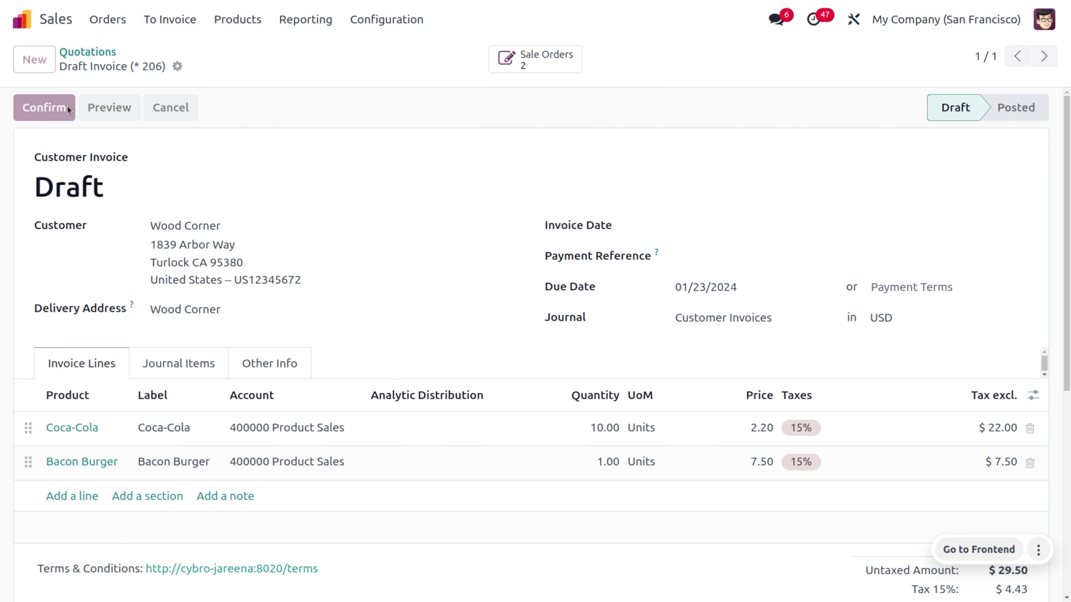
click(139, 106)
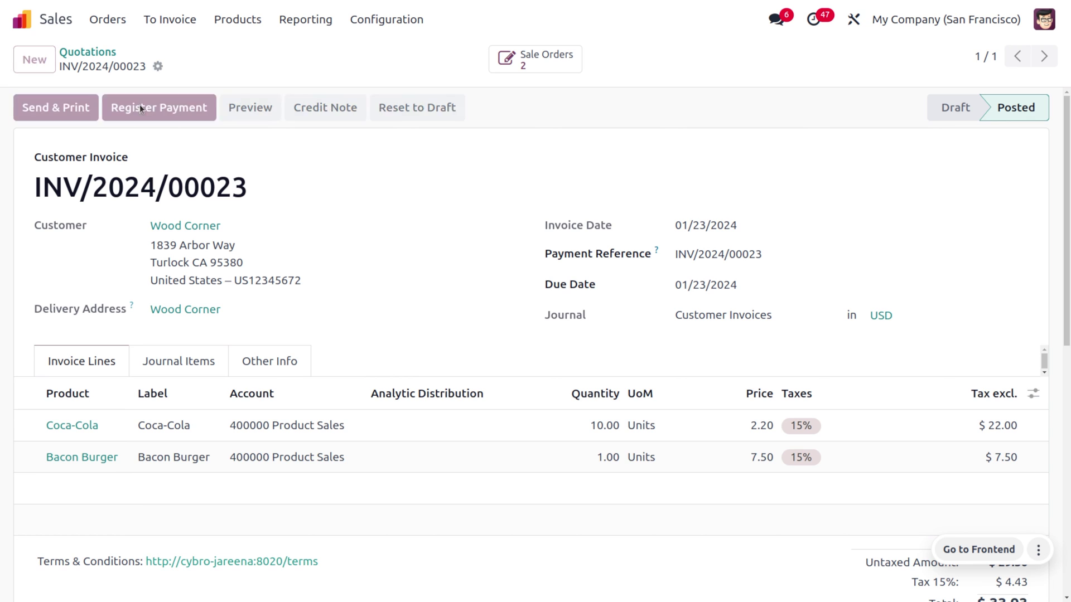
click(210, 409)
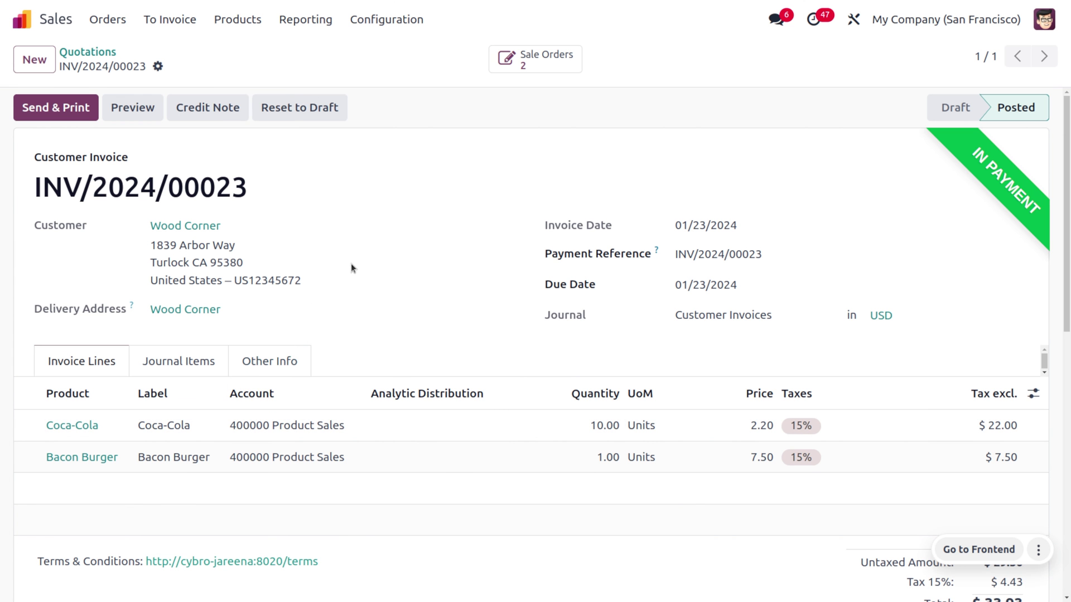